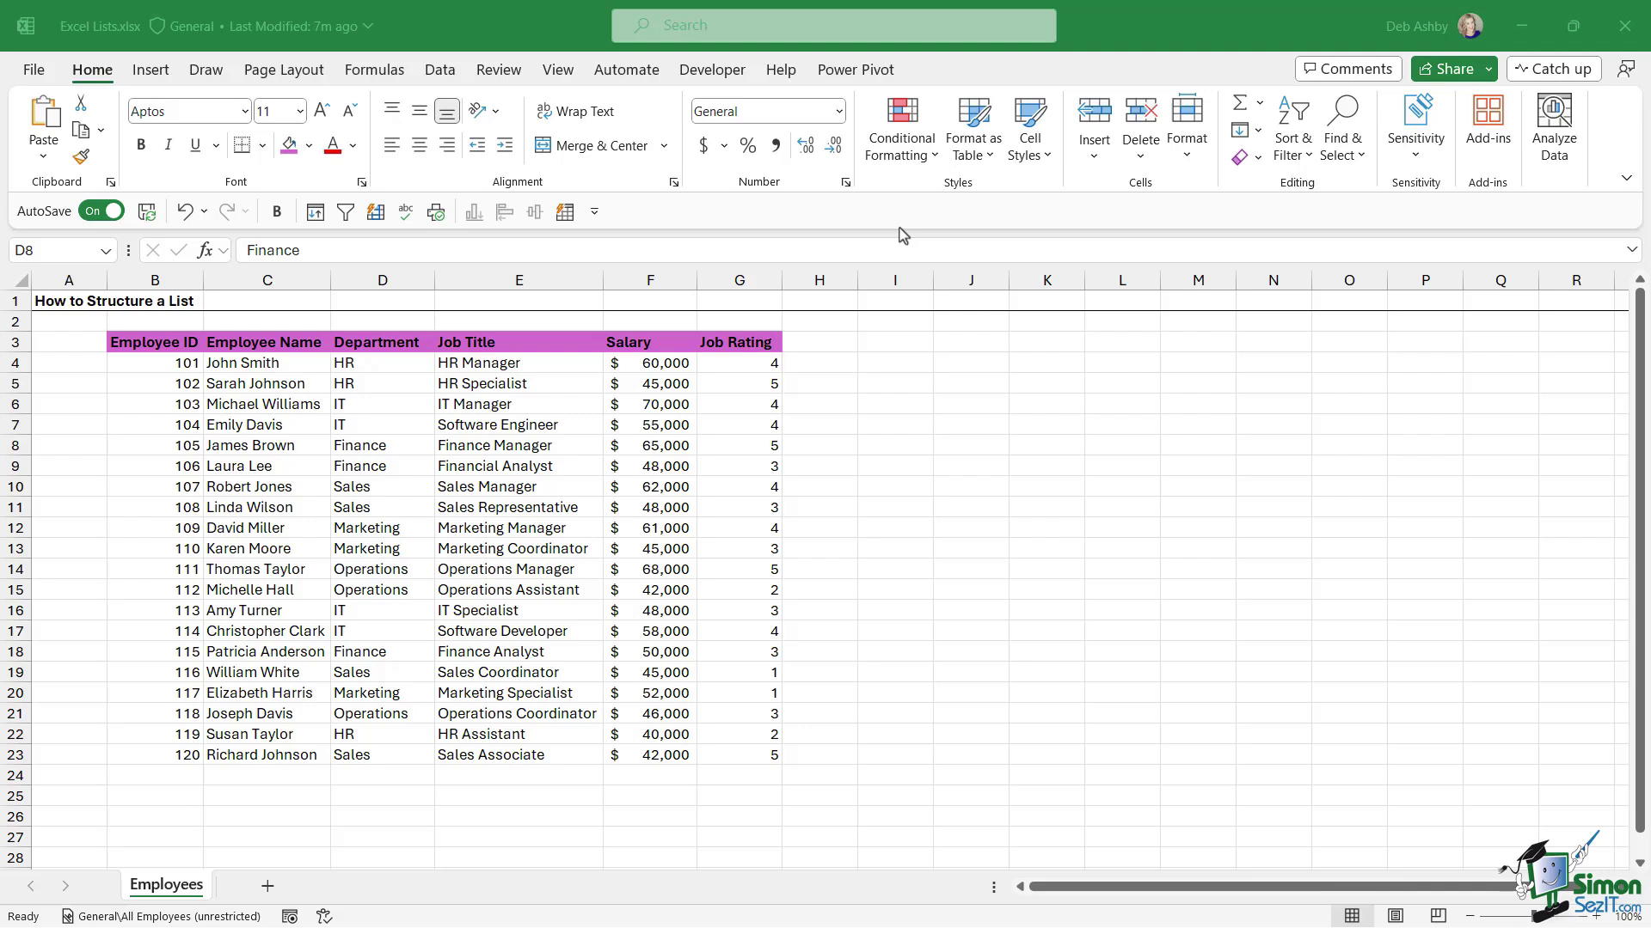
- Review the employee list by selecting records, Department entries, Employee IDs and salaries, ending inside the list
drag(156, 365, 751, 365)
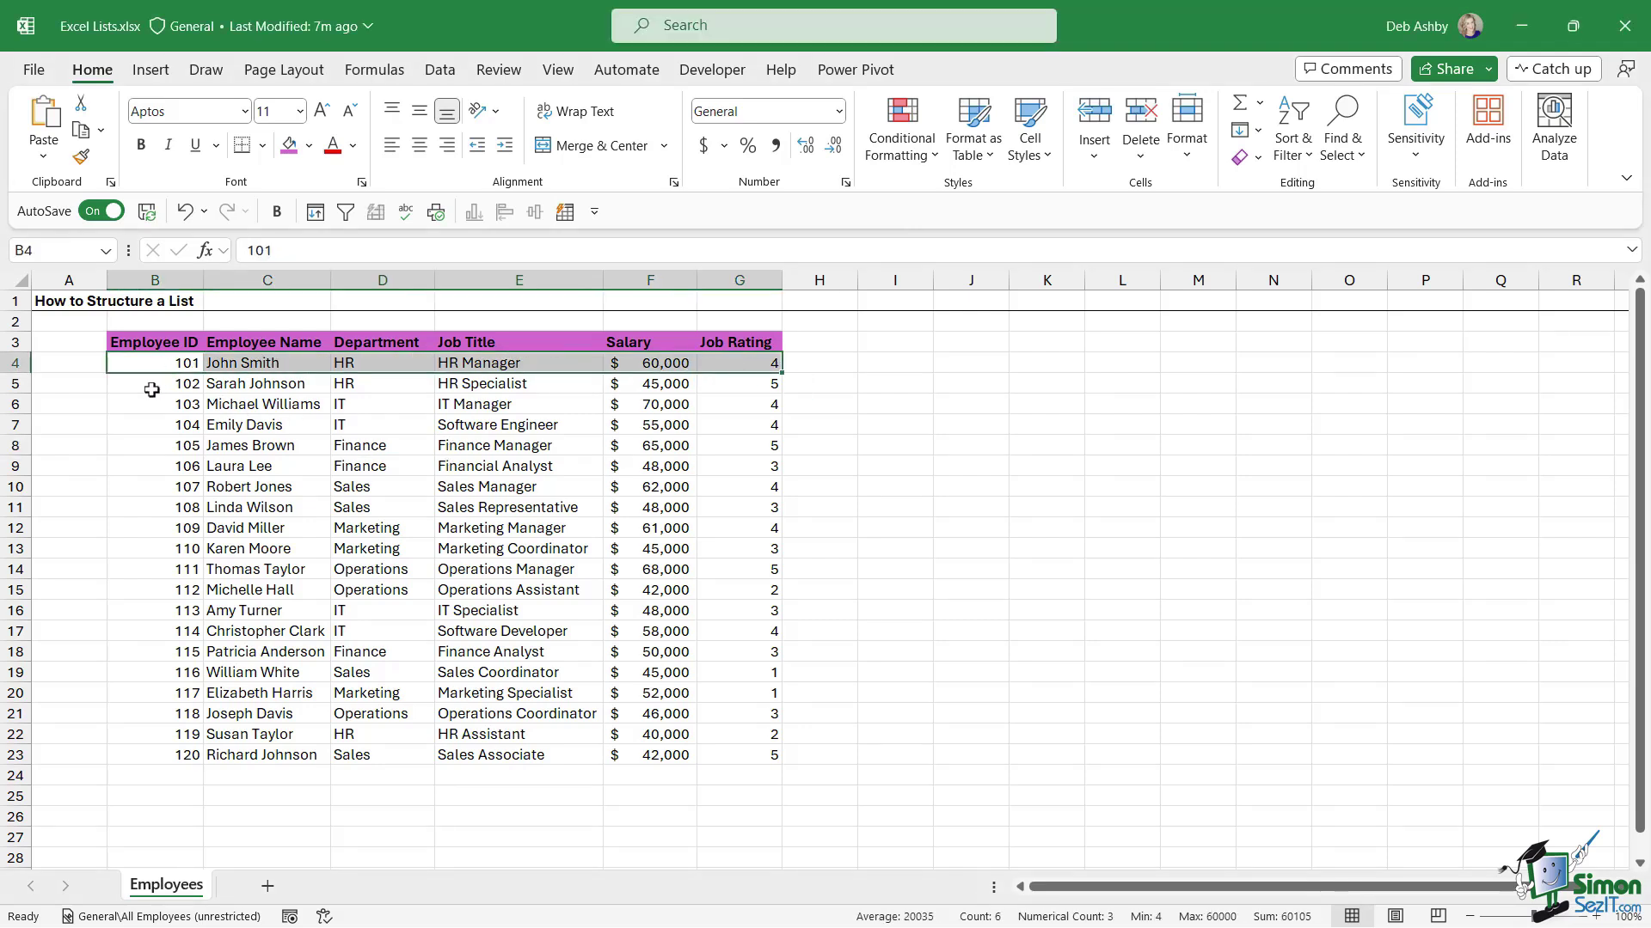
drag(158, 389, 759, 383)
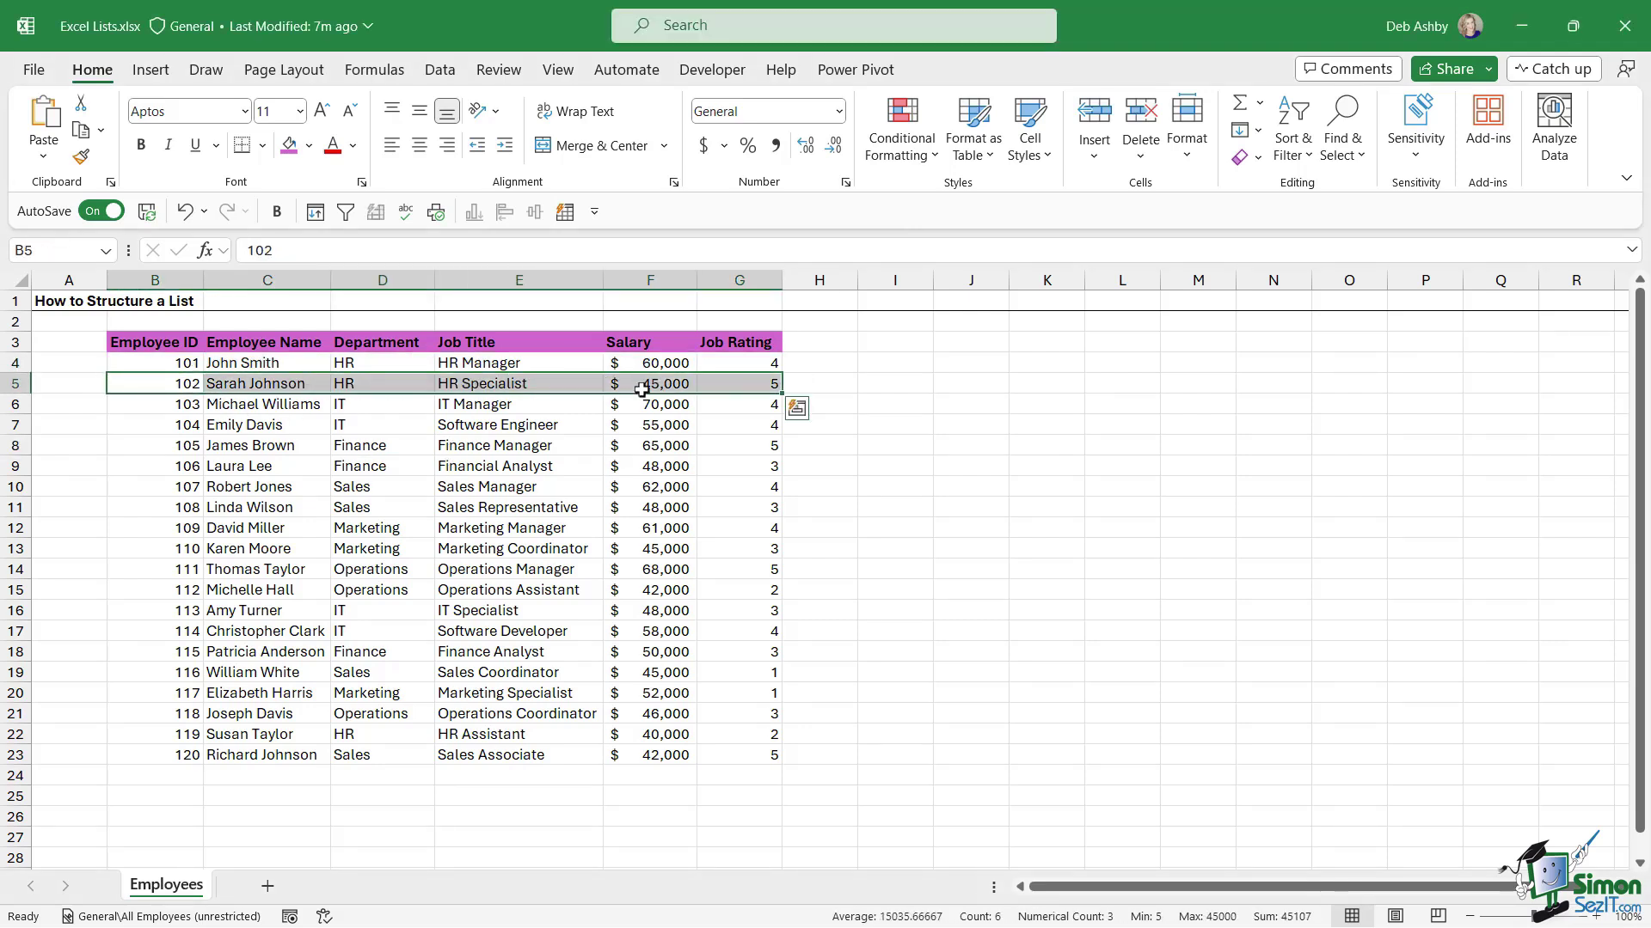
click(380, 440)
key(Down)
key(Down)
key(Down)
key(Down)
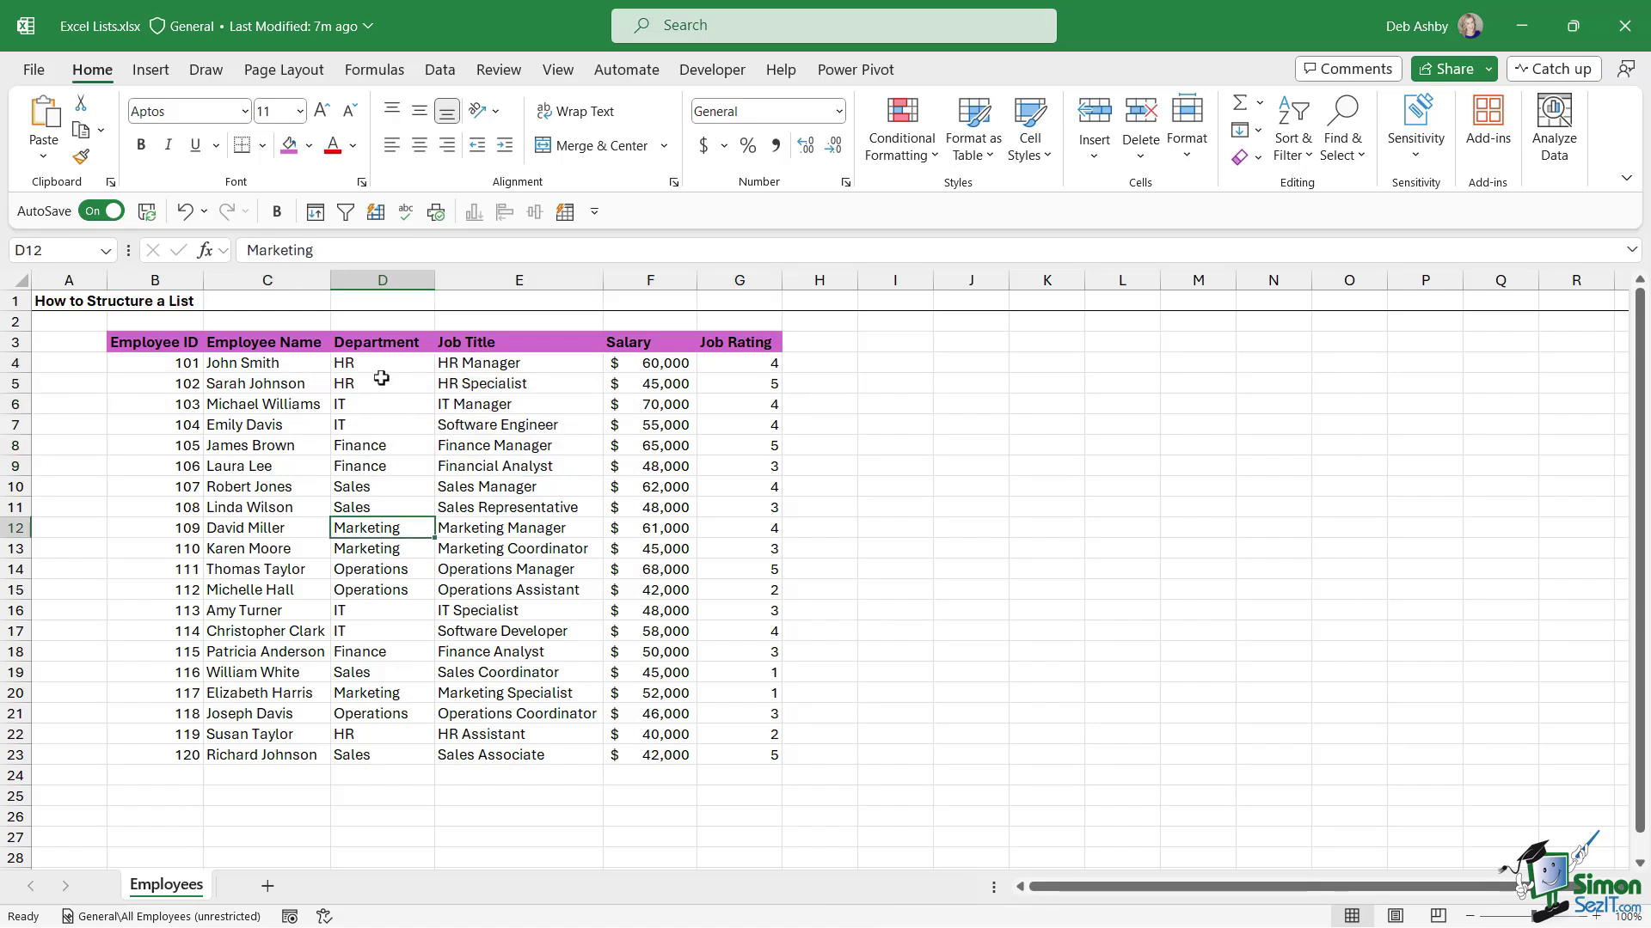
drag(376, 361, 397, 557)
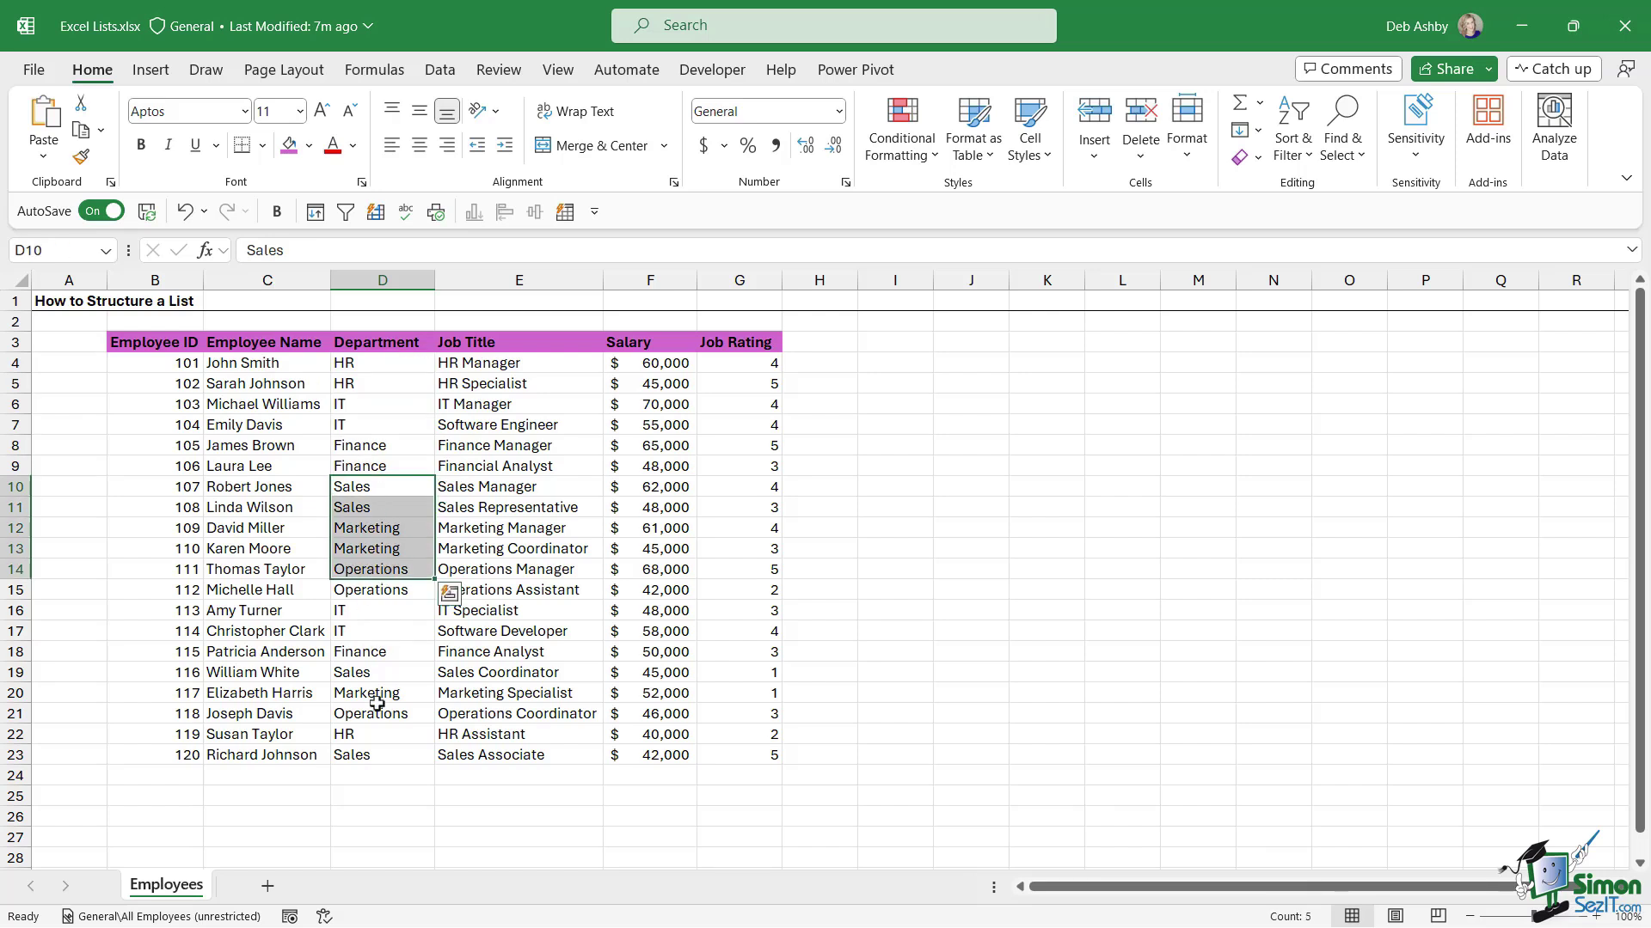
drag(373, 365, 374, 757)
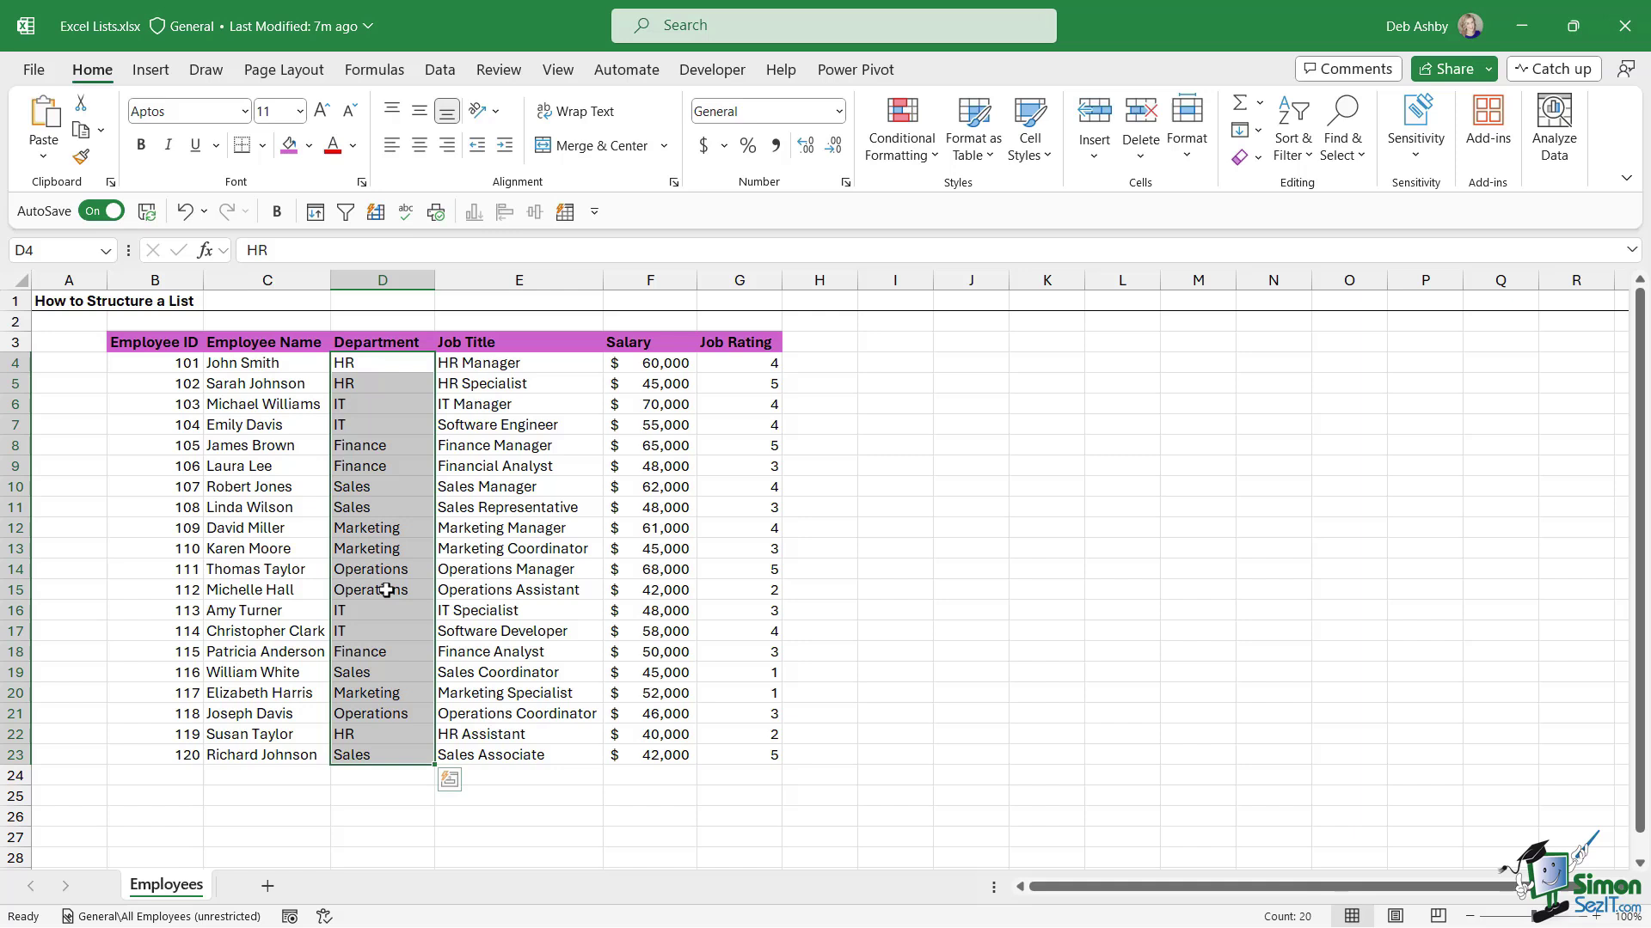
click(284, 365)
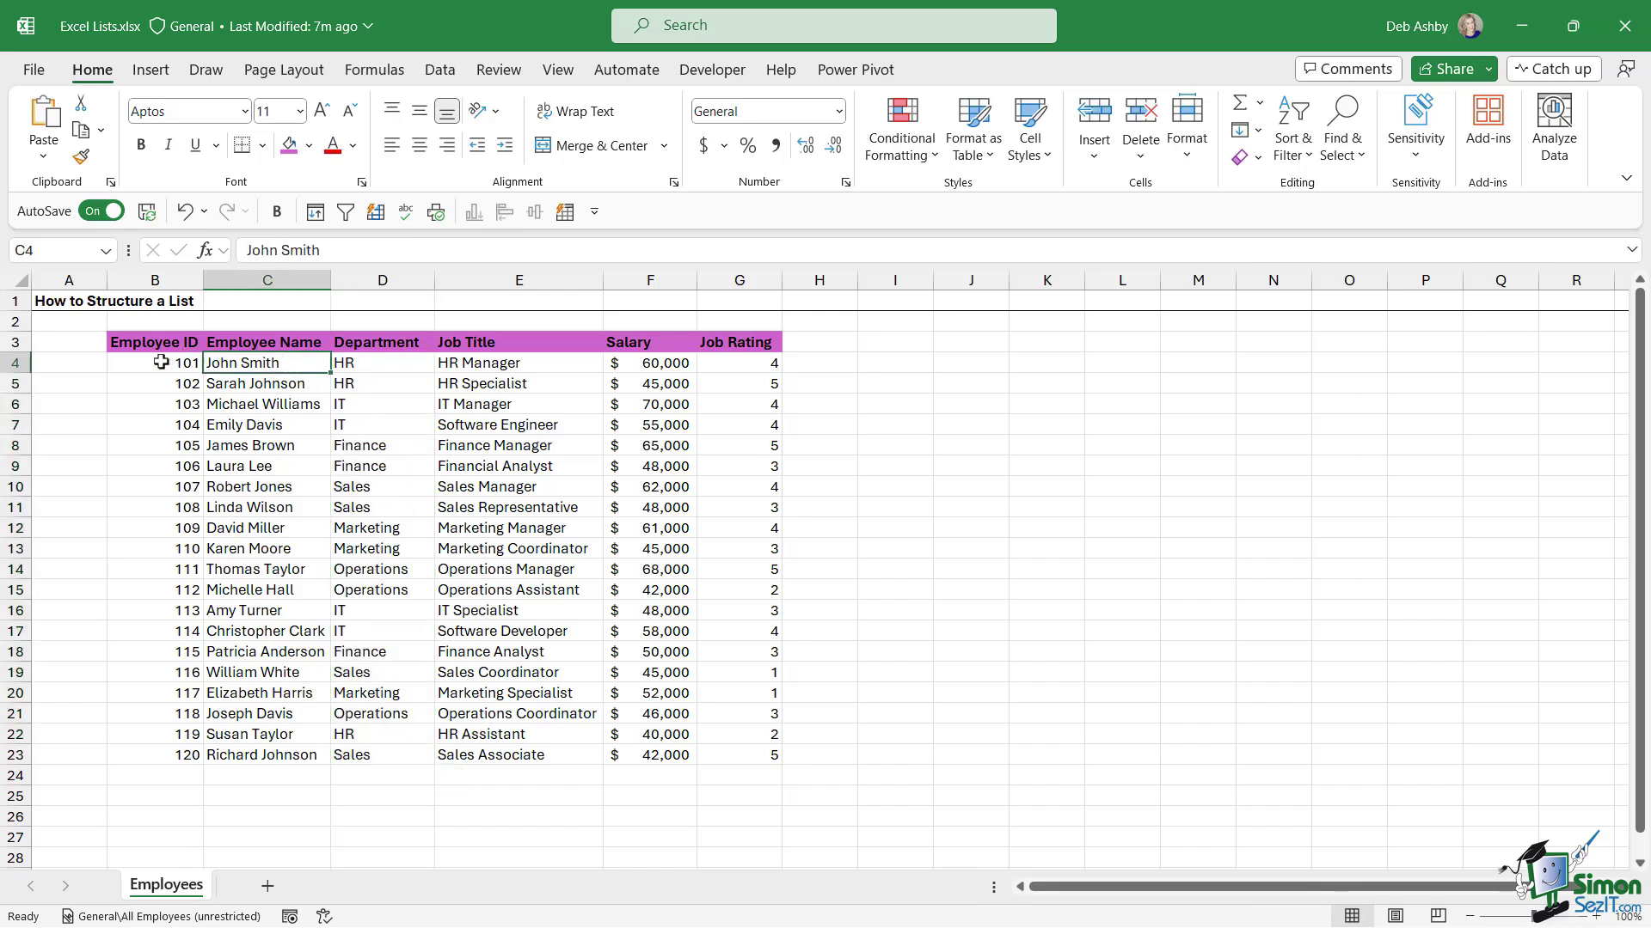
drag(159, 362, 164, 757)
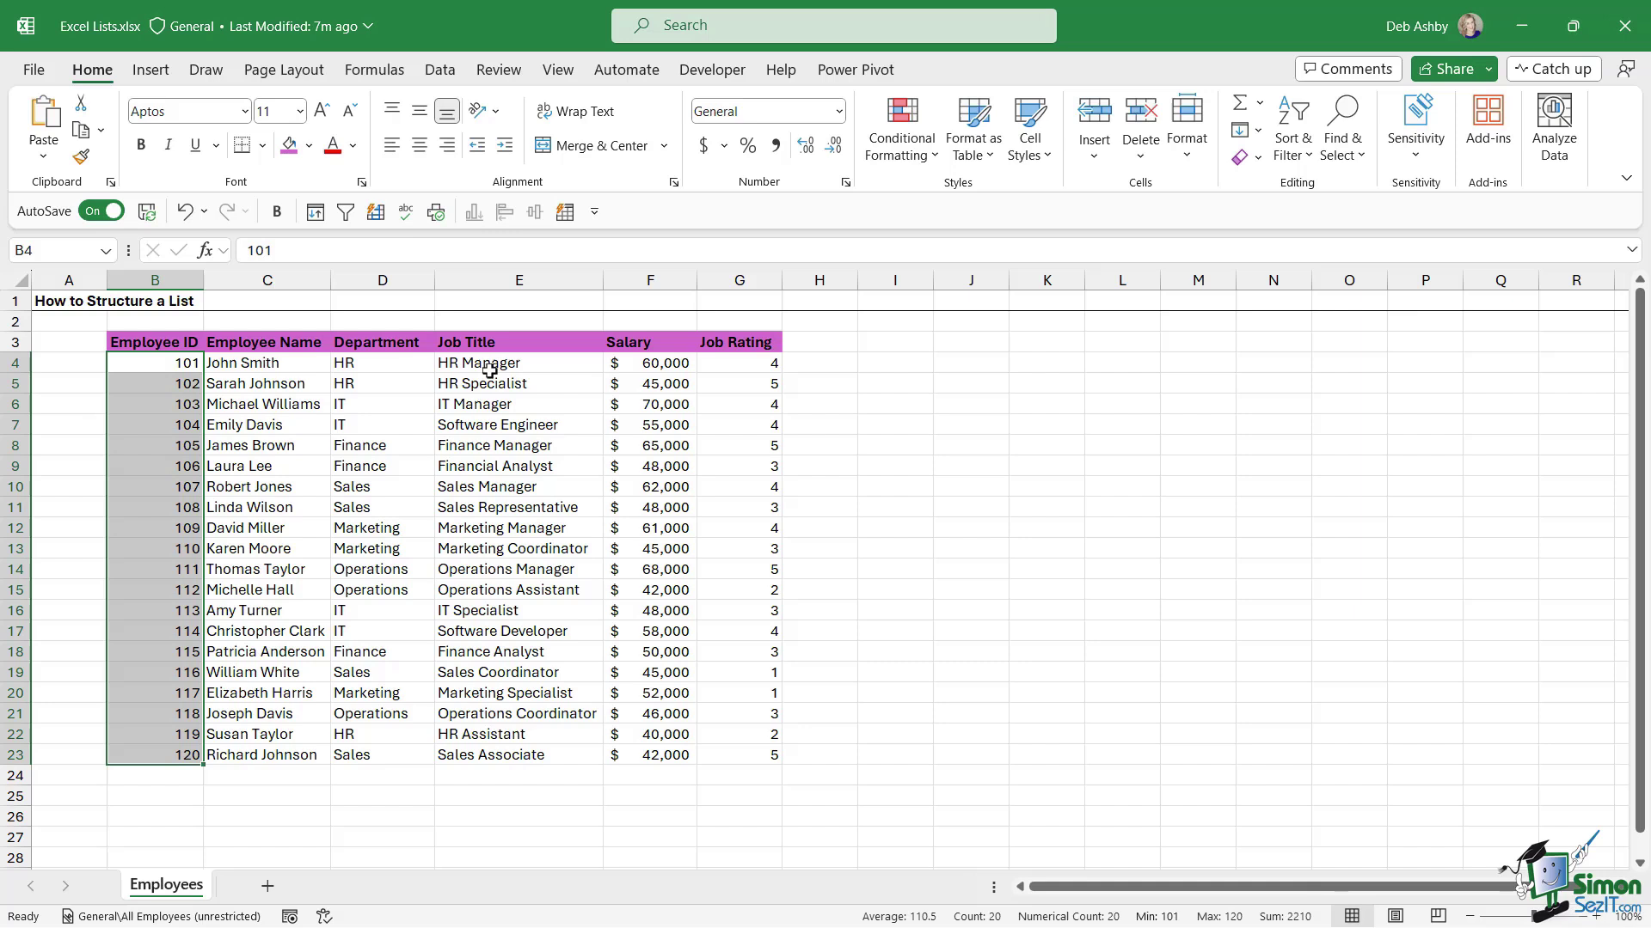
click(641, 366)
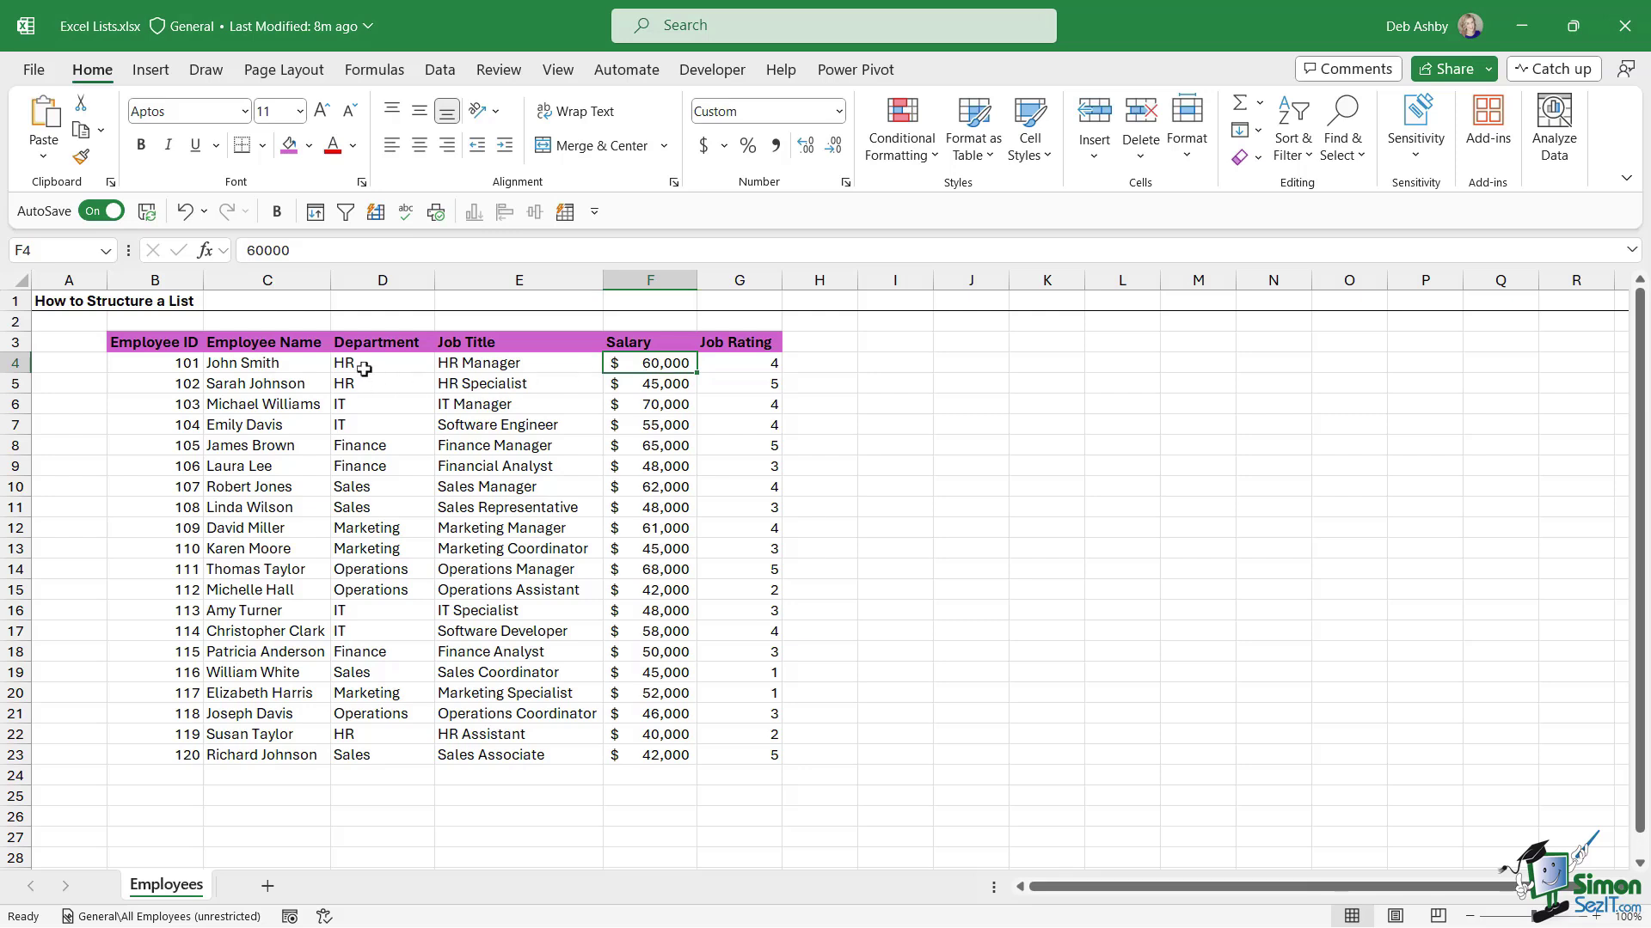
click(290, 364)
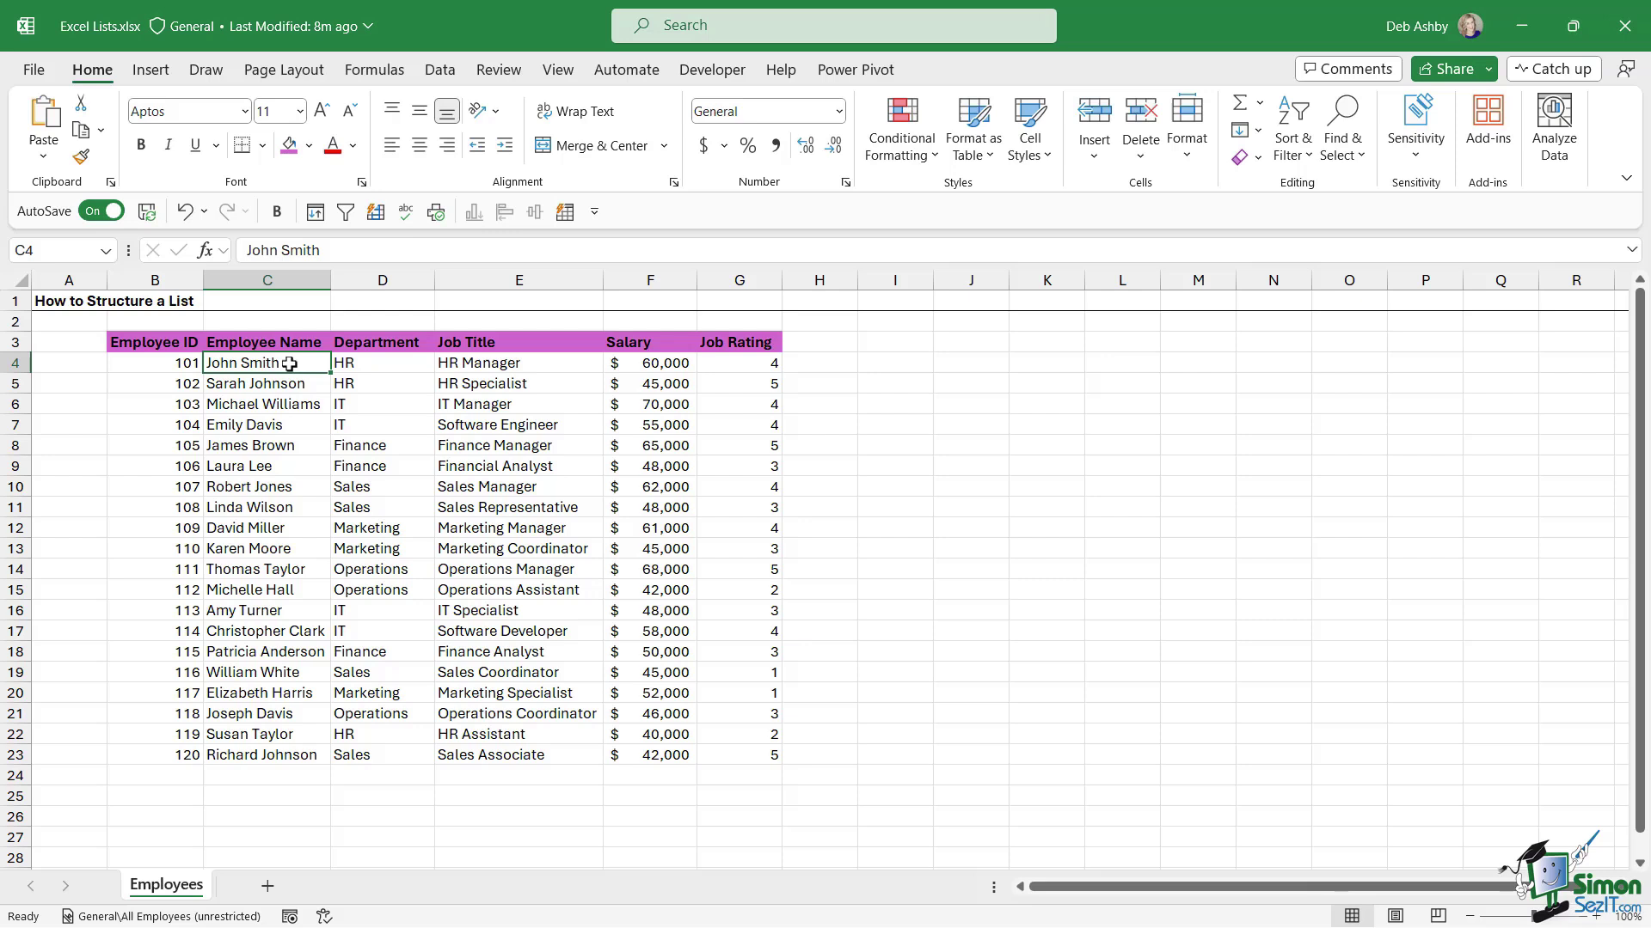
click(474, 426)
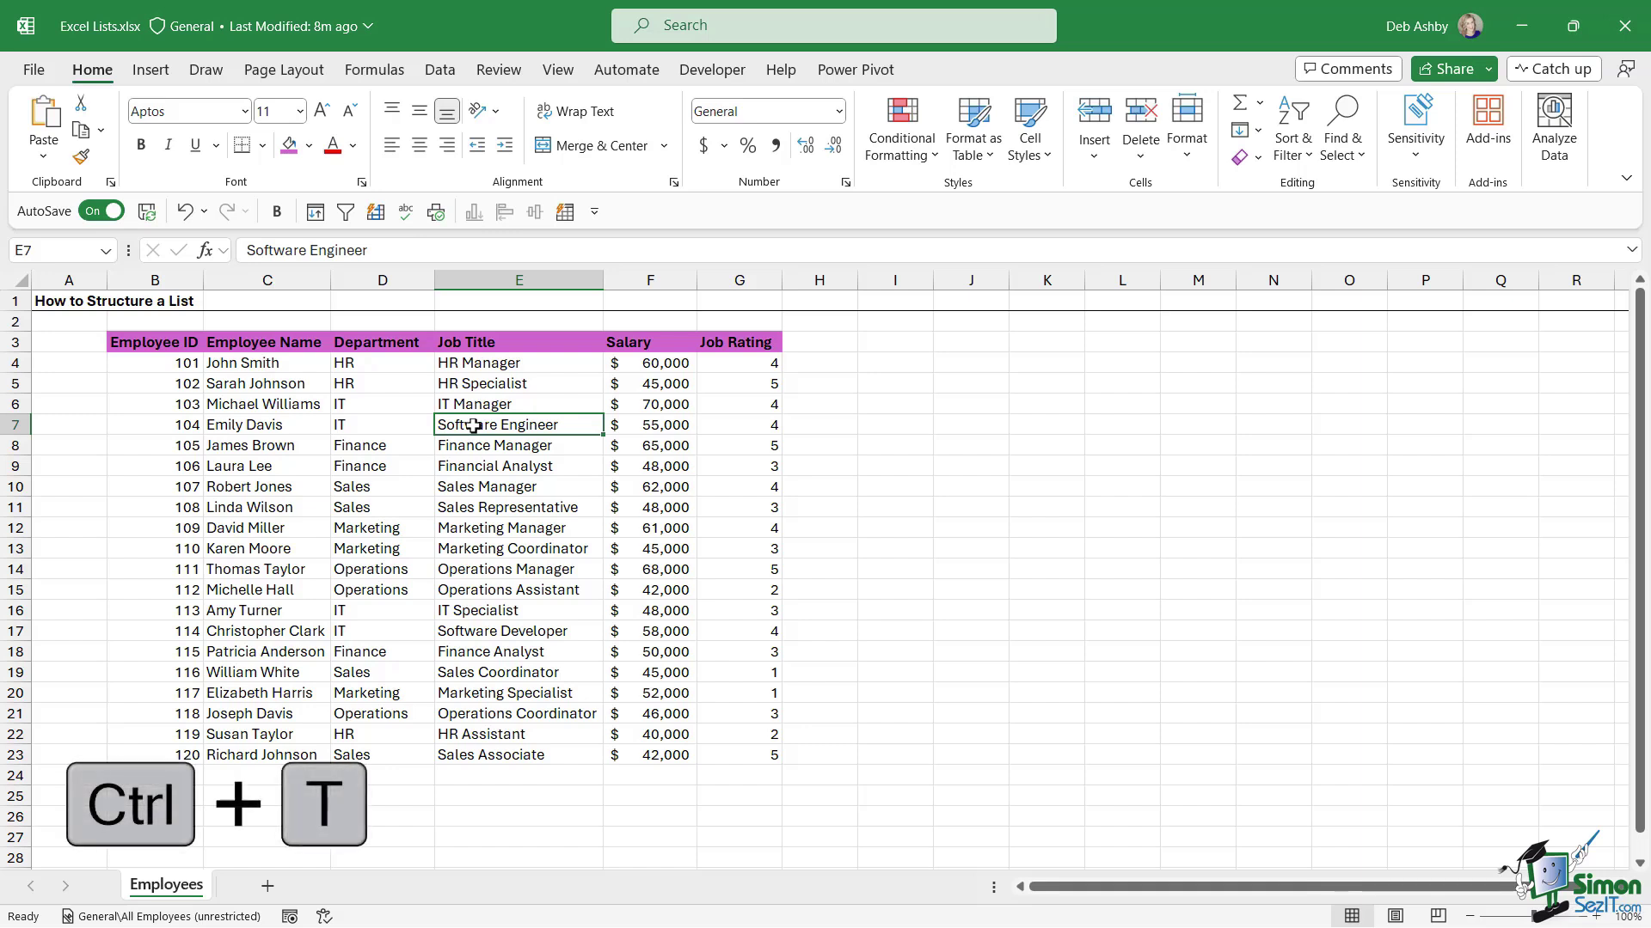
- Convert the list into a table with headers and apply Plum, Table Style Light 13
key(ctrl+t)
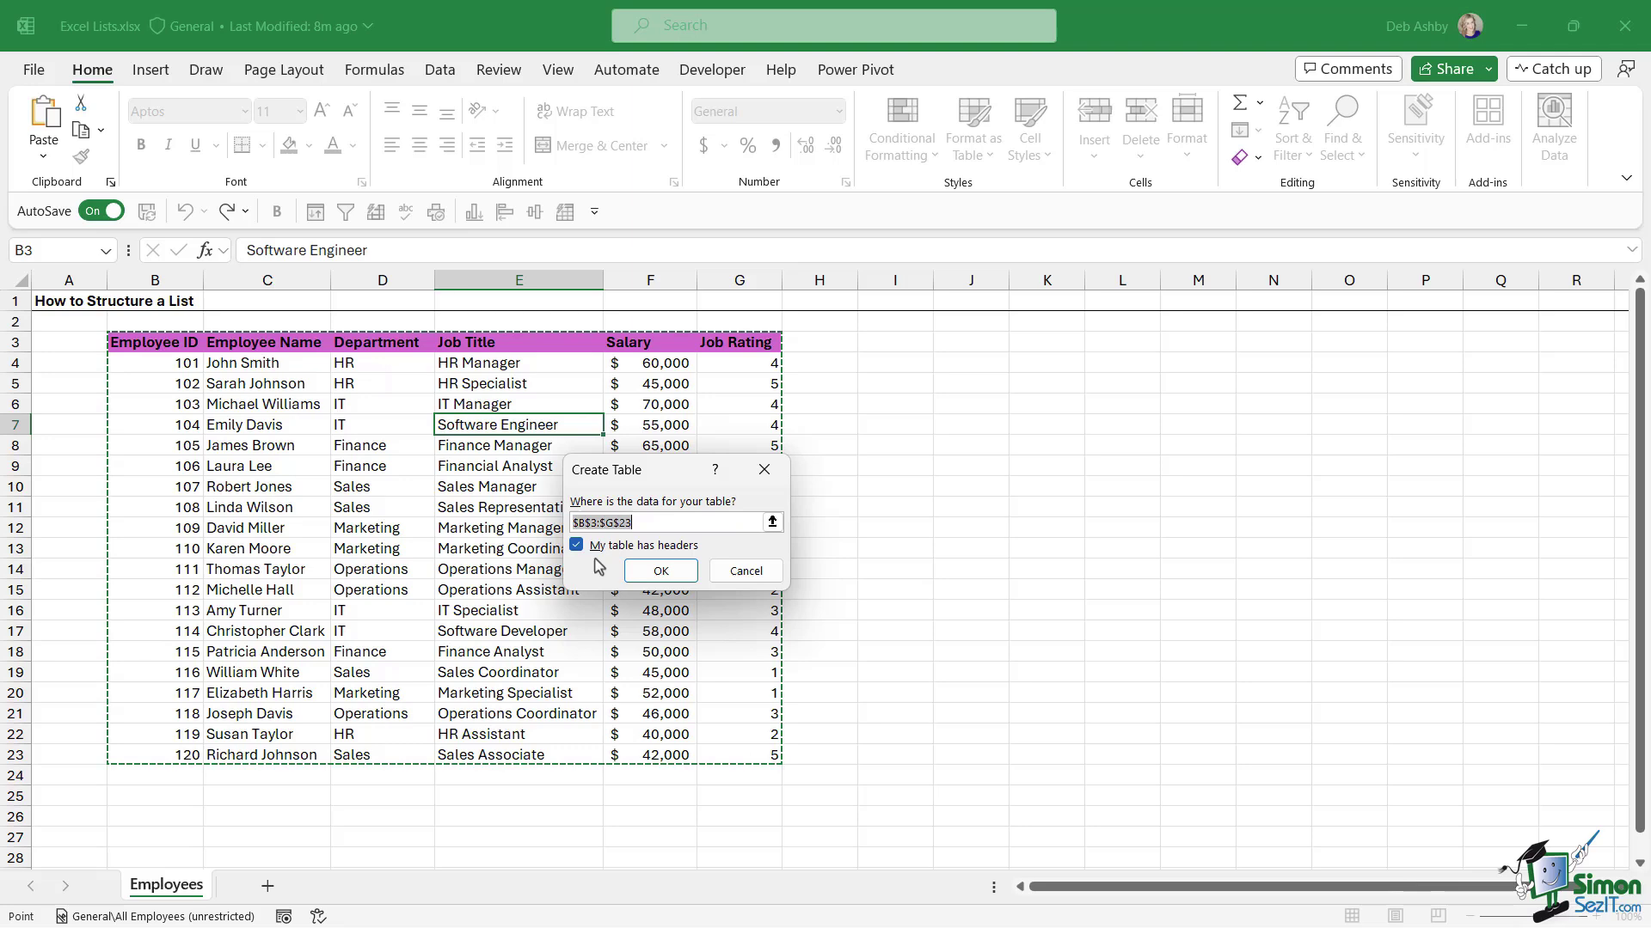
click(661, 571)
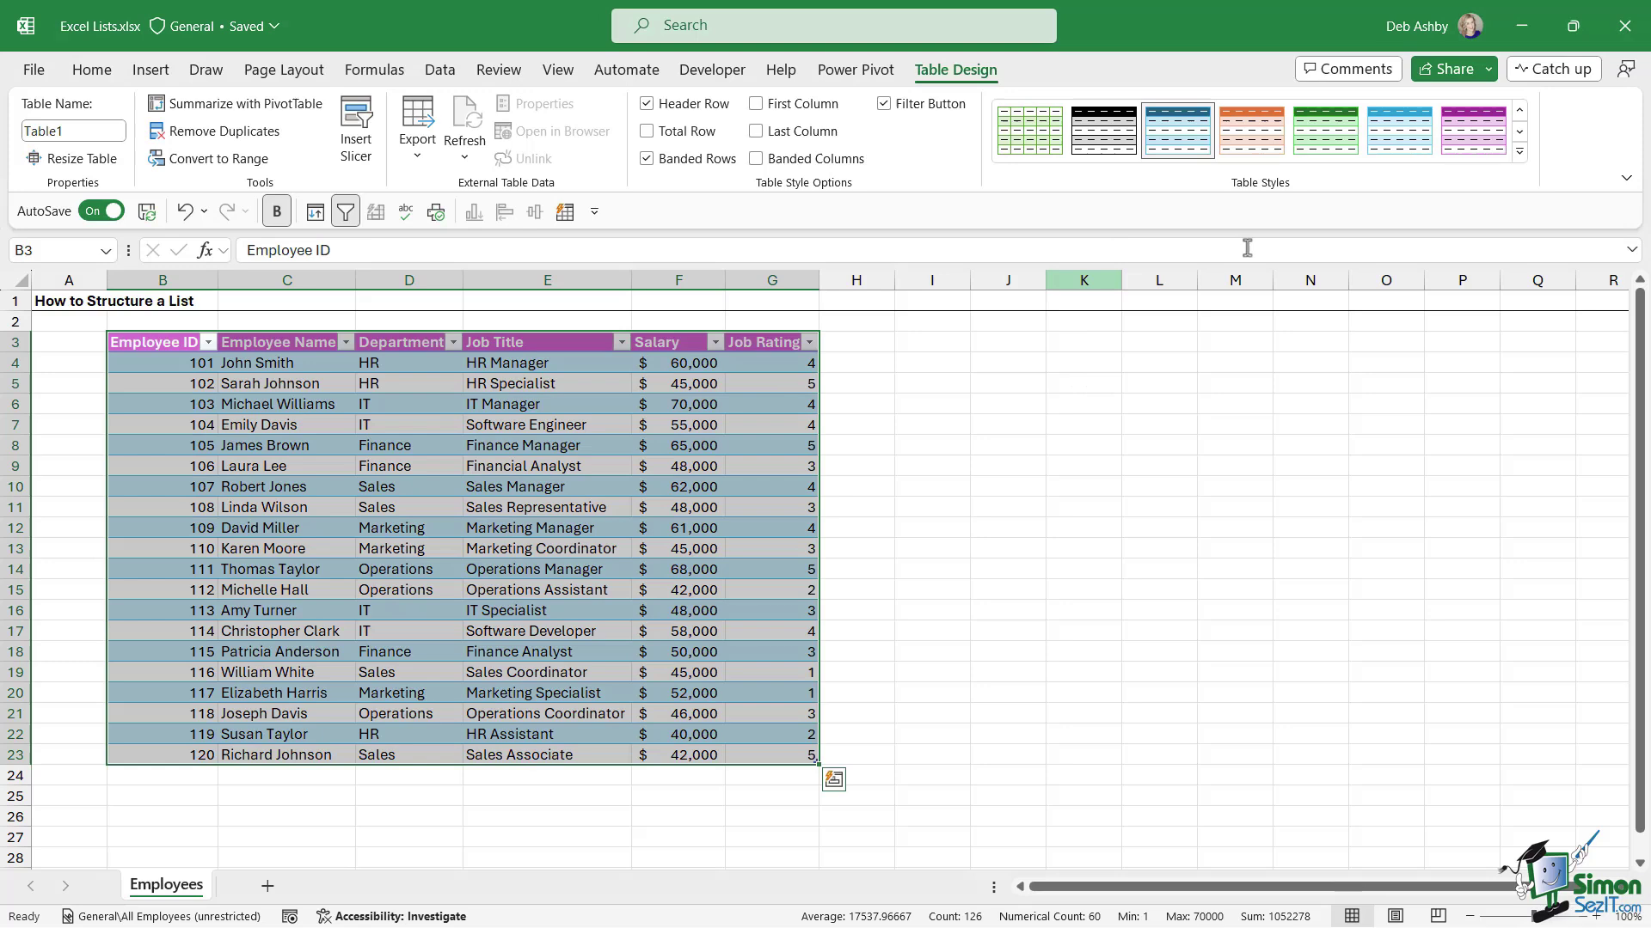
click(1519, 151)
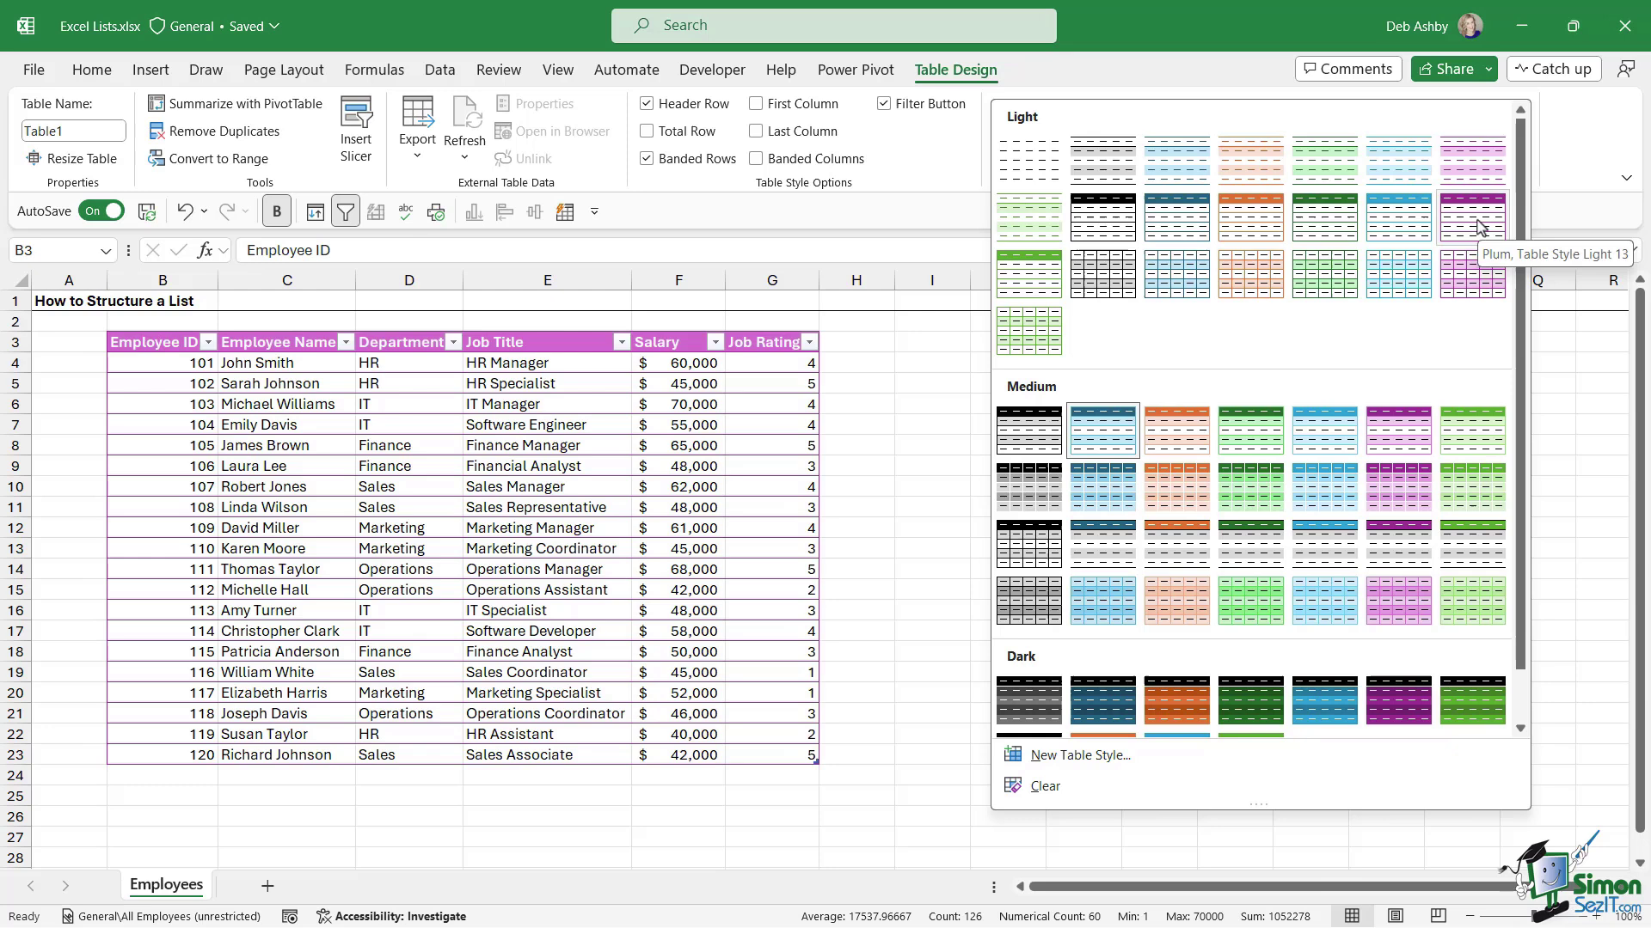
click(1479, 225)
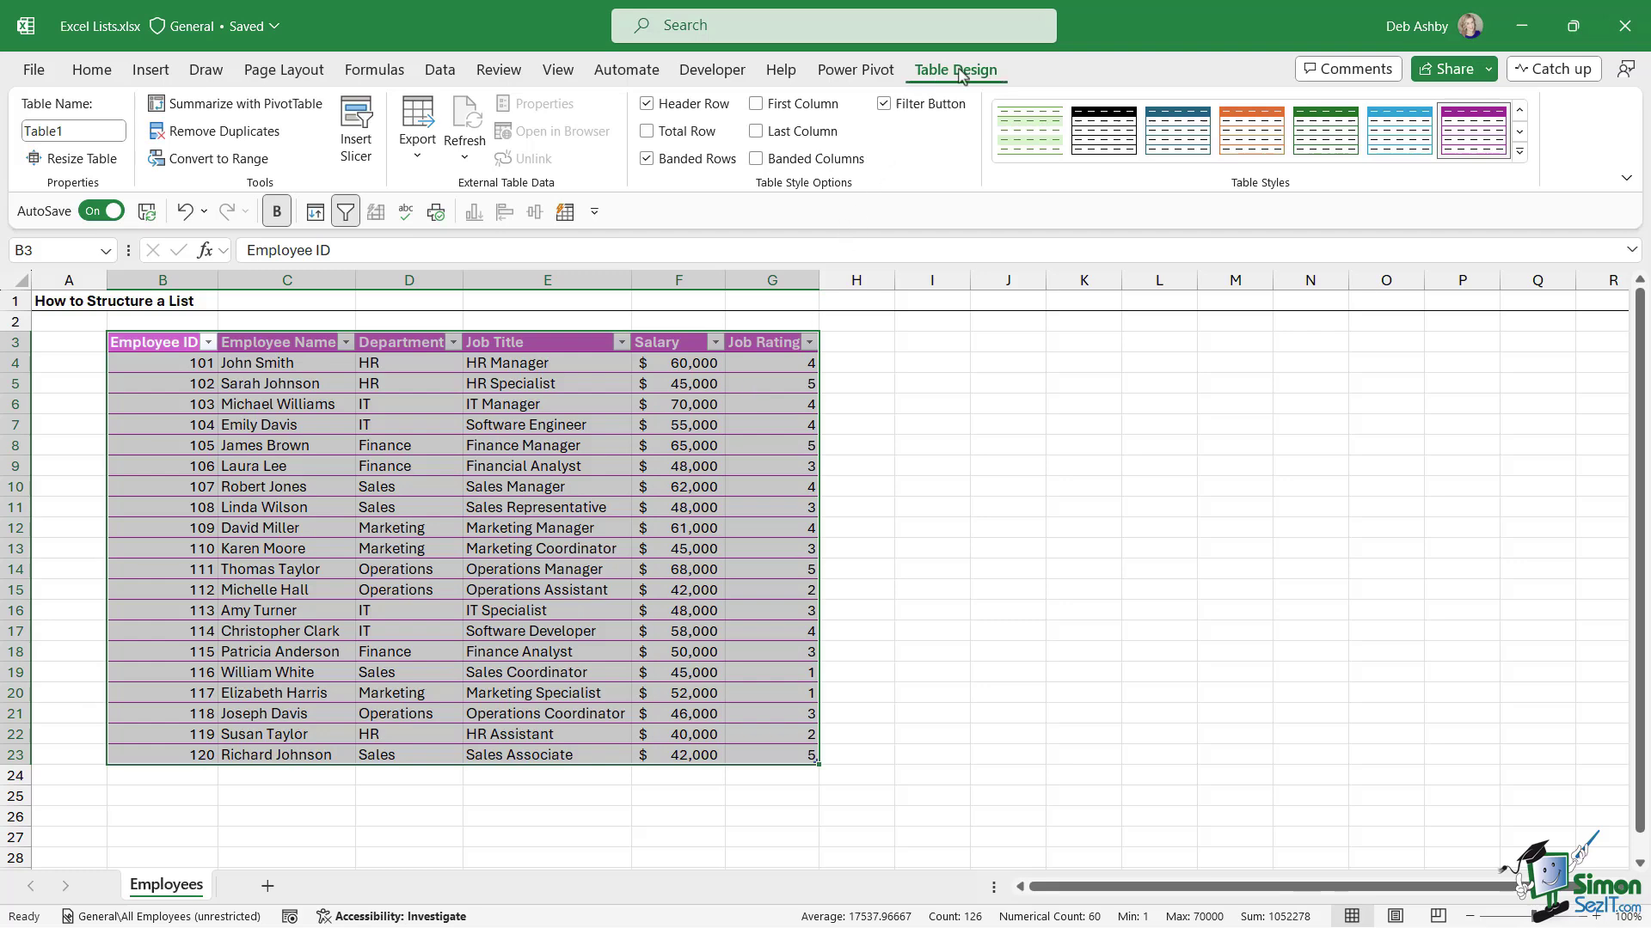
- Rename the table from Table1 to 'Employees'
click(78, 135)
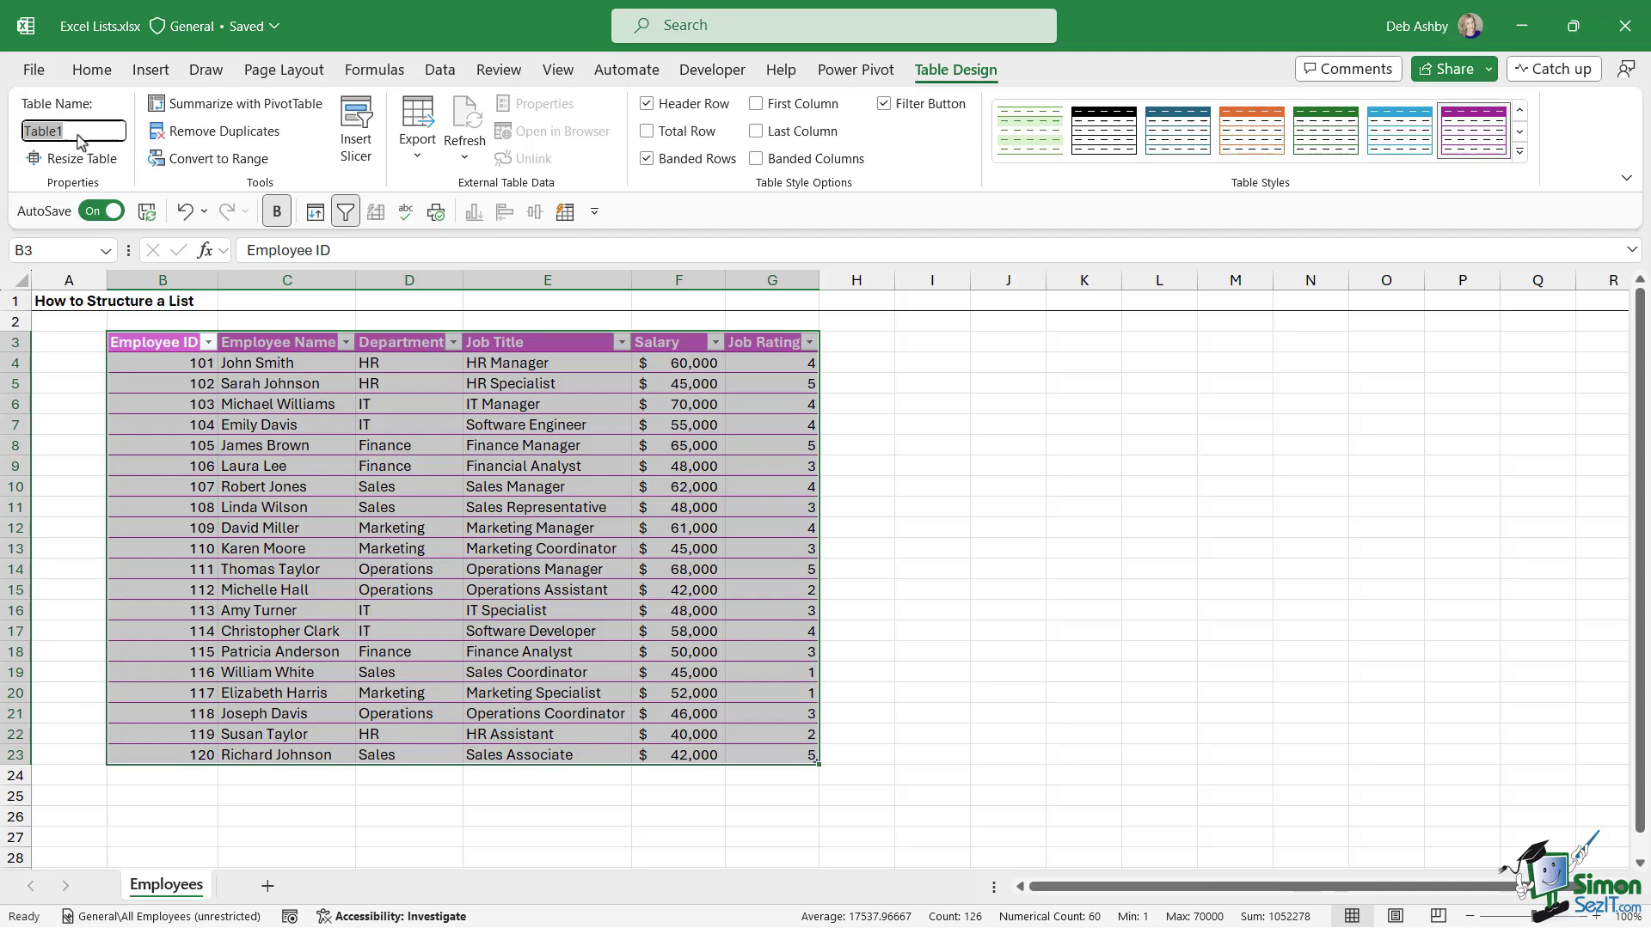
text(Employees)
key(Return)
click(547, 404)
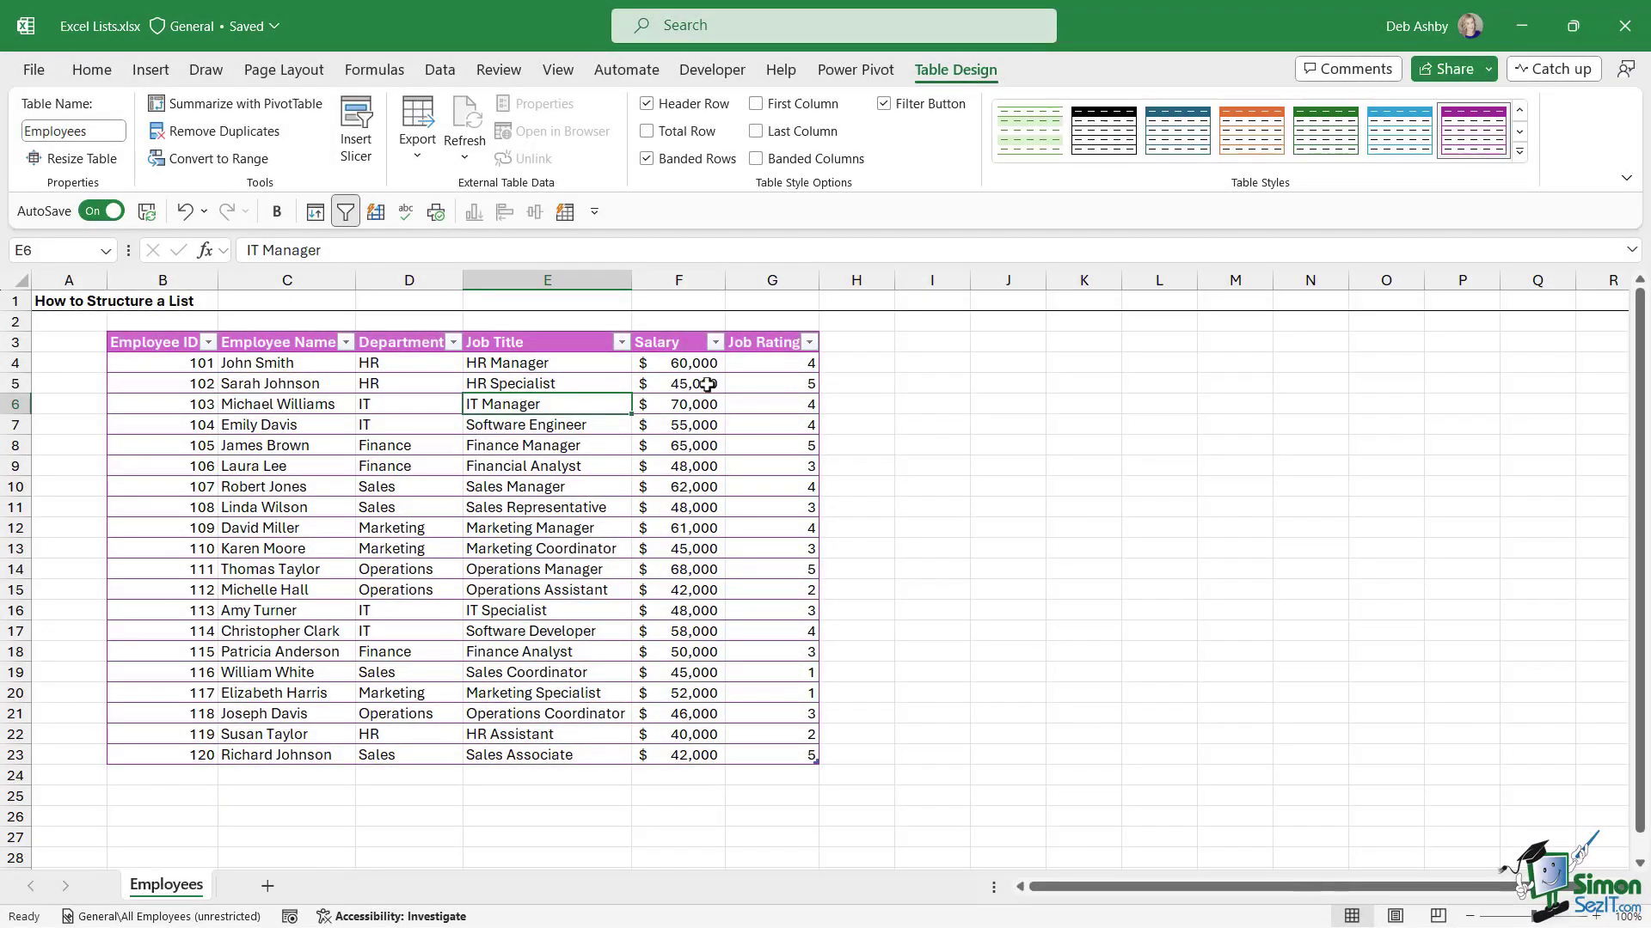
- Sort the Salary column largest to smallest, from $70,000 down to $40,000
click(661, 363)
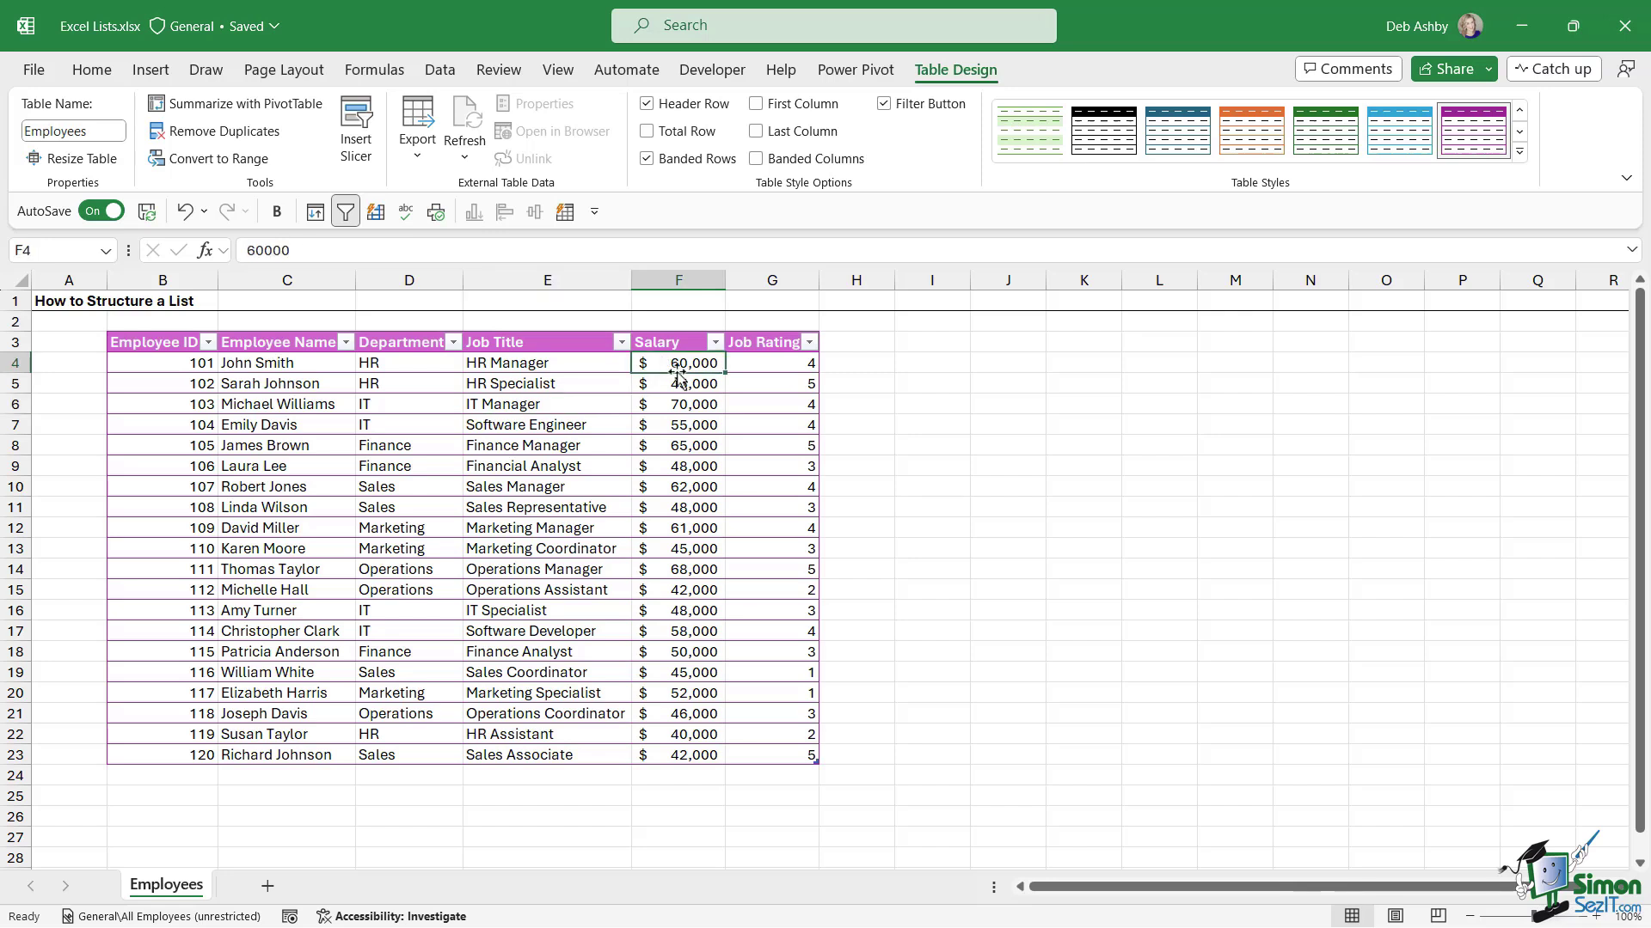
click(714, 343)
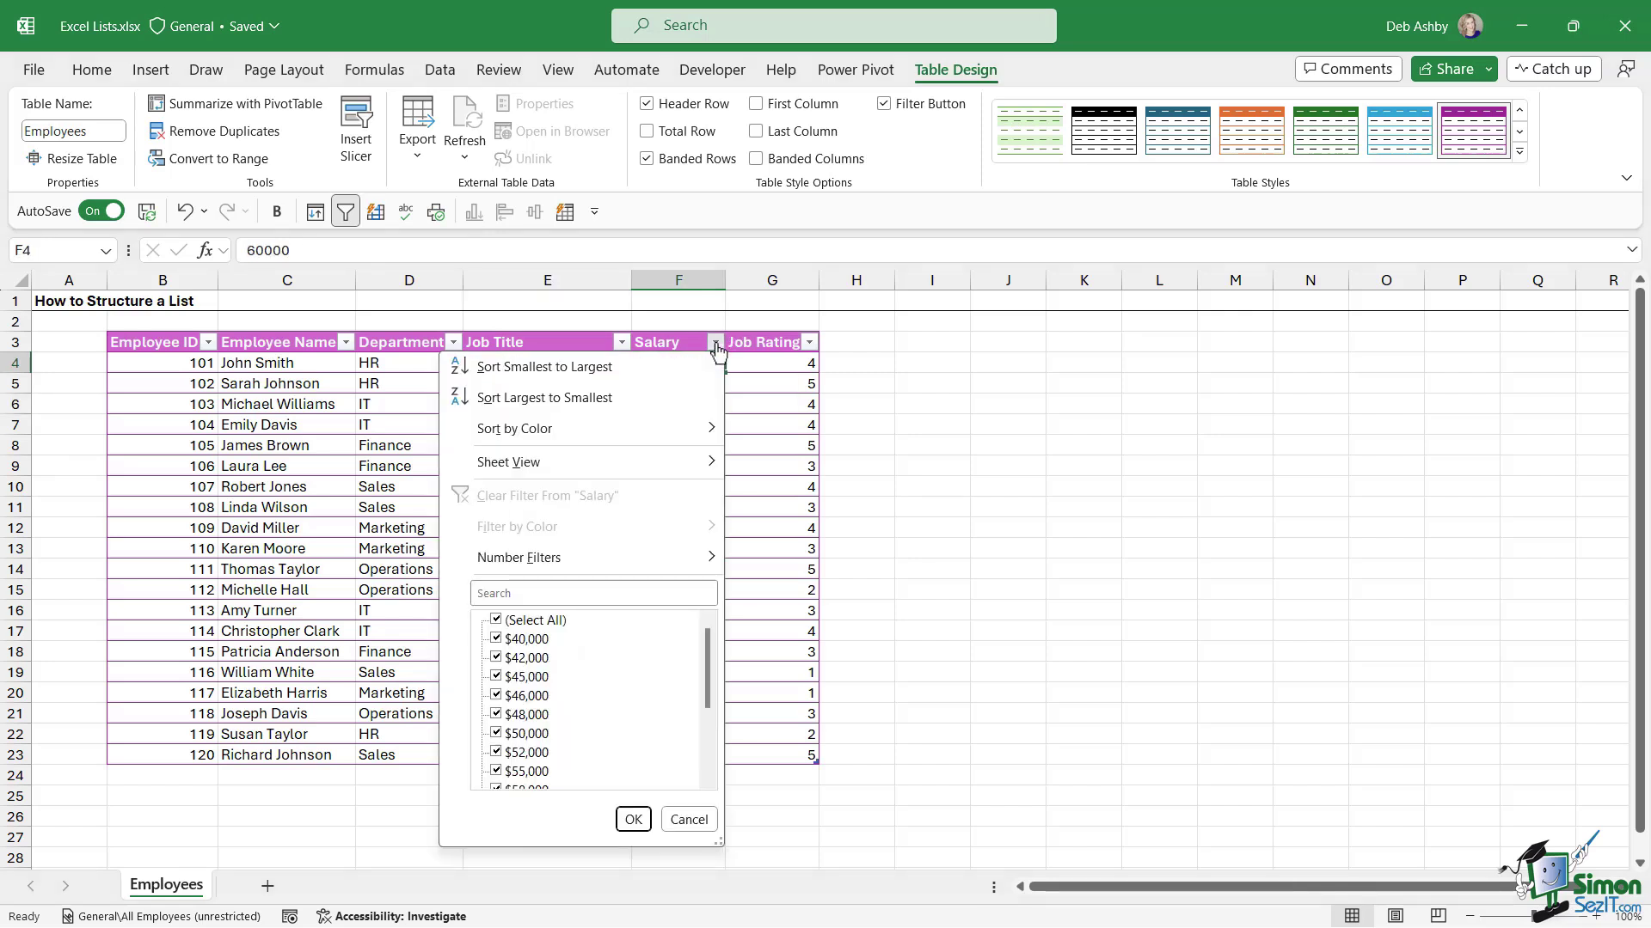
click(587, 404)
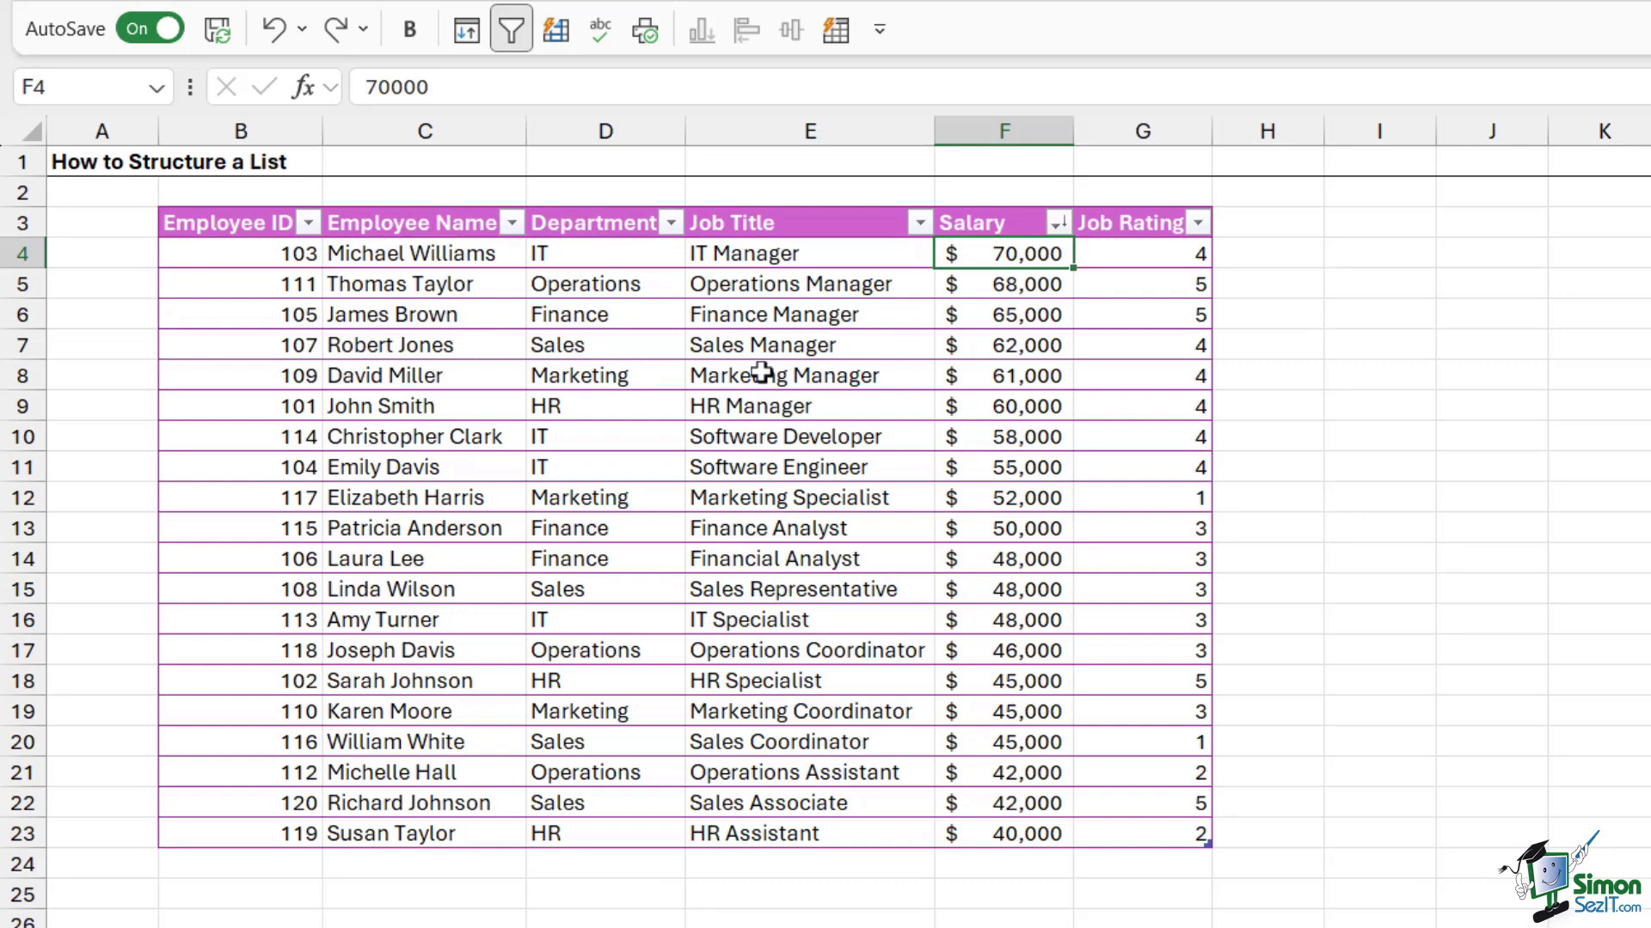
click(1057, 223)
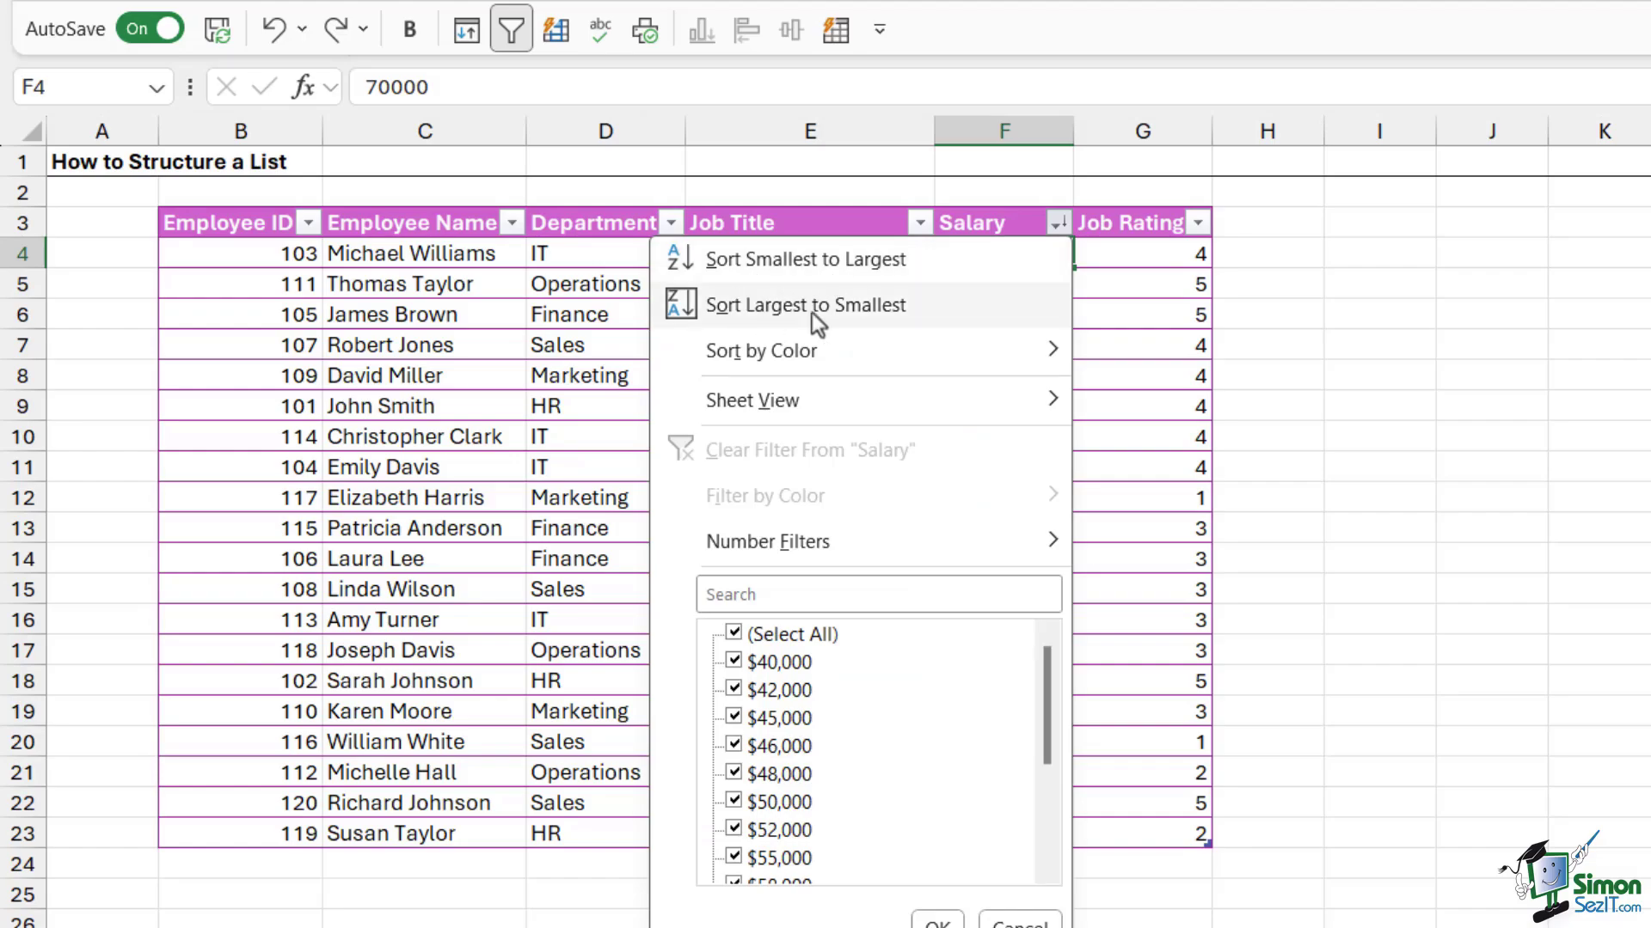
- Clear the Salary sort while keeping rows in salary order, $70,000 first and $40,000 last
click(937, 923)
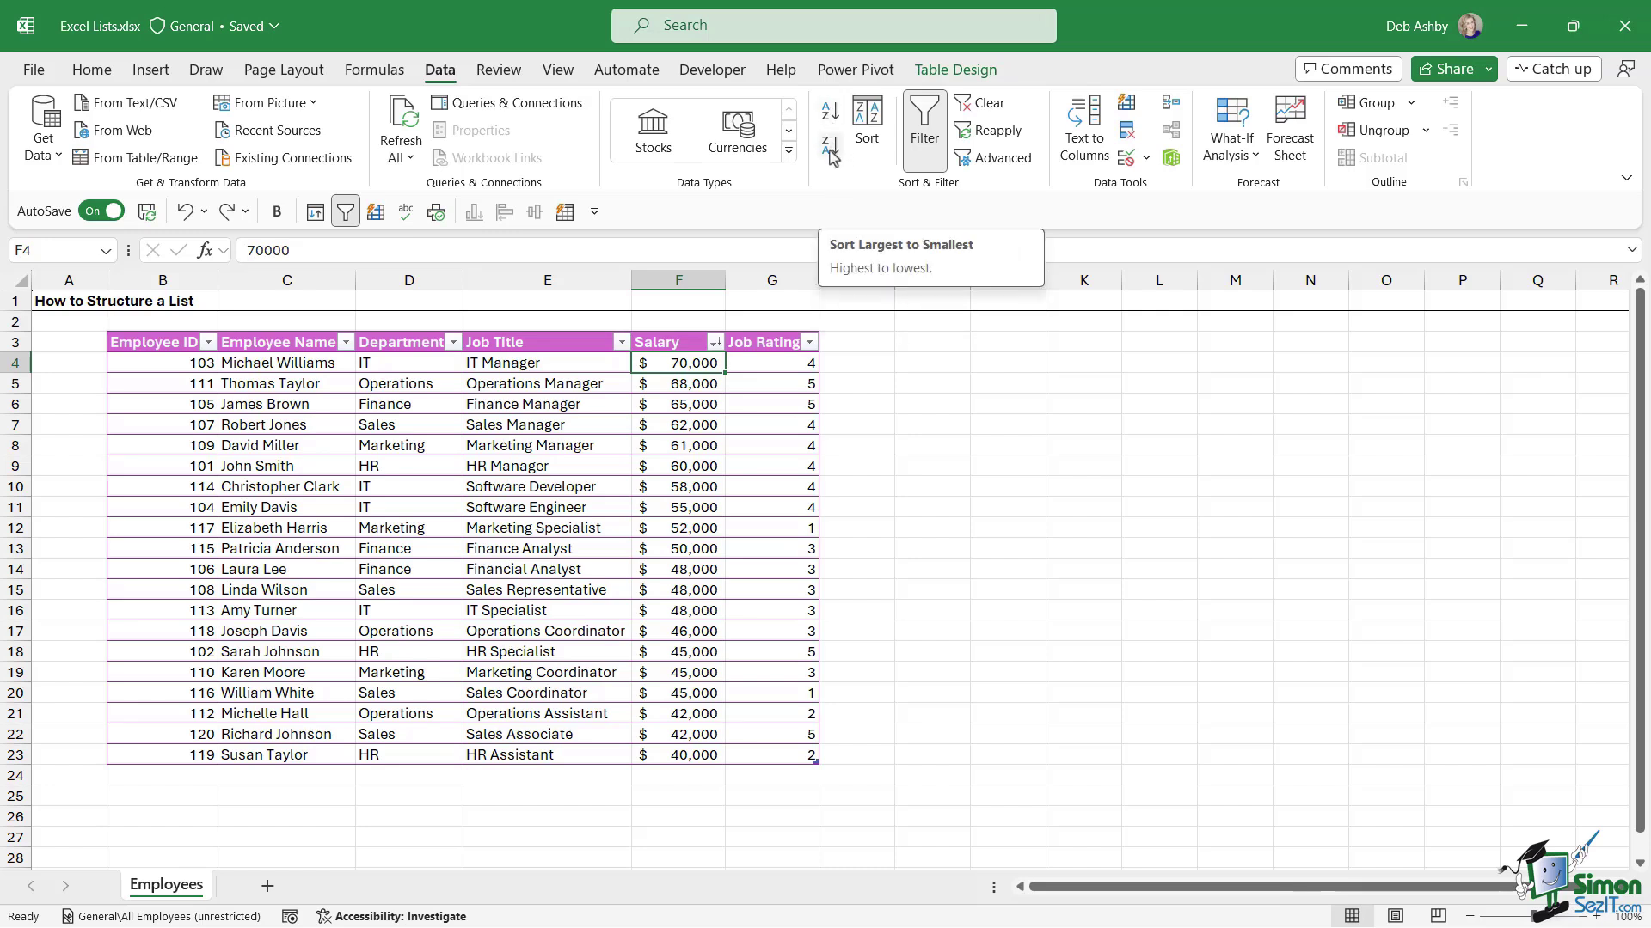
click(985, 104)
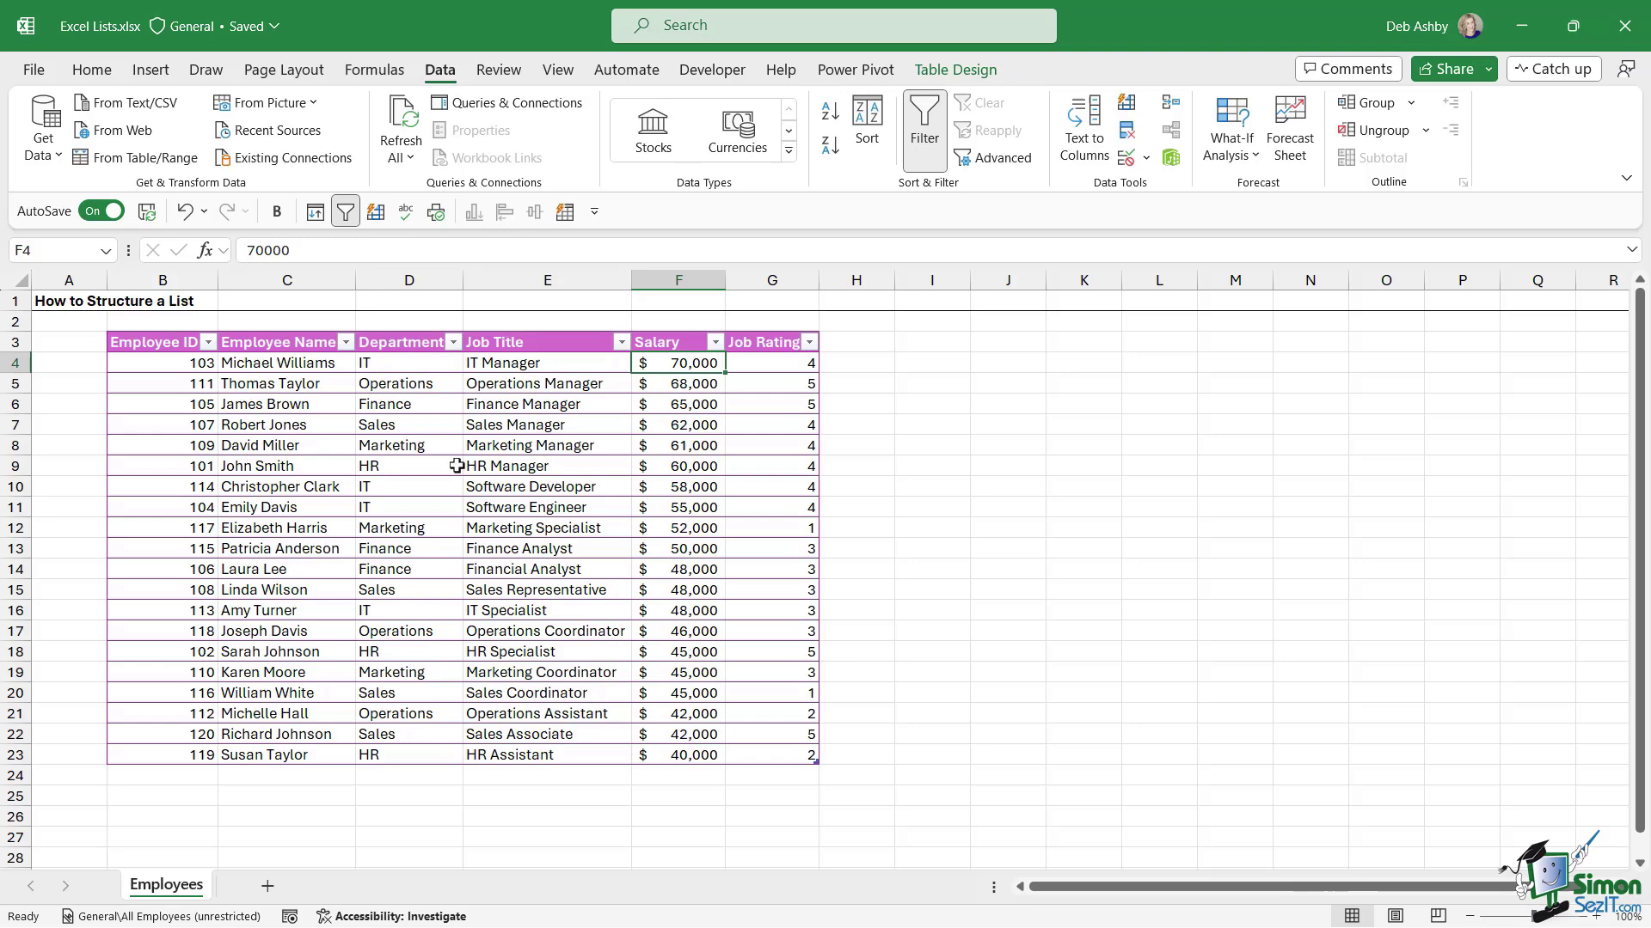
- Sort the Department column A to Z, with Finance rows first and Sales rows last
click(453, 344)
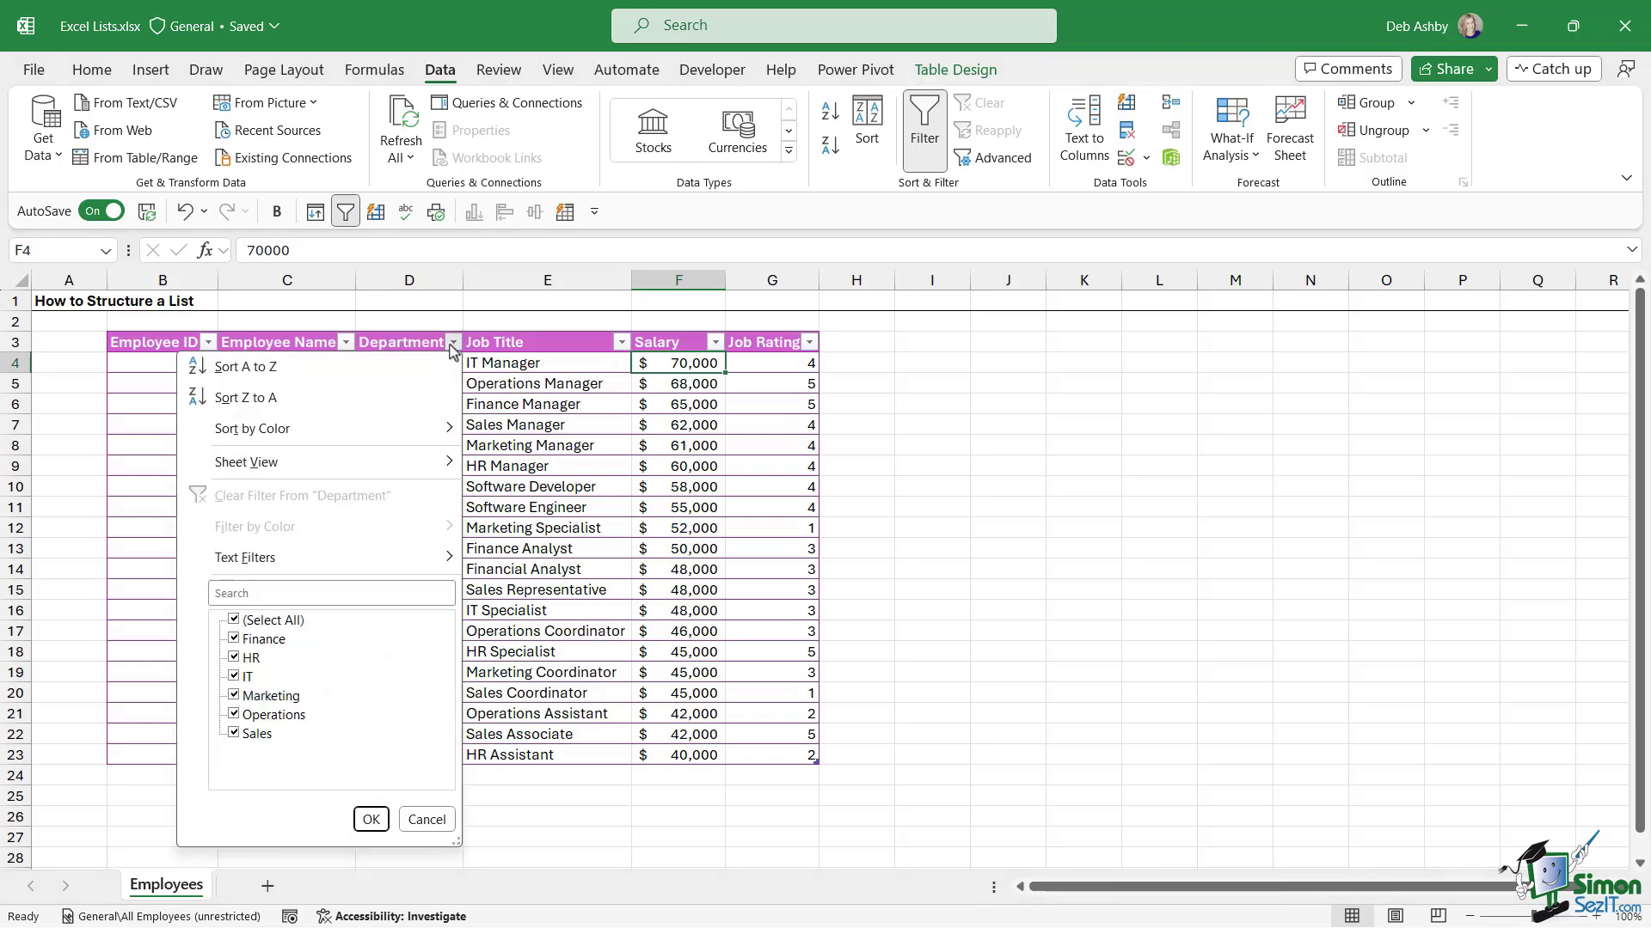
click(365, 370)
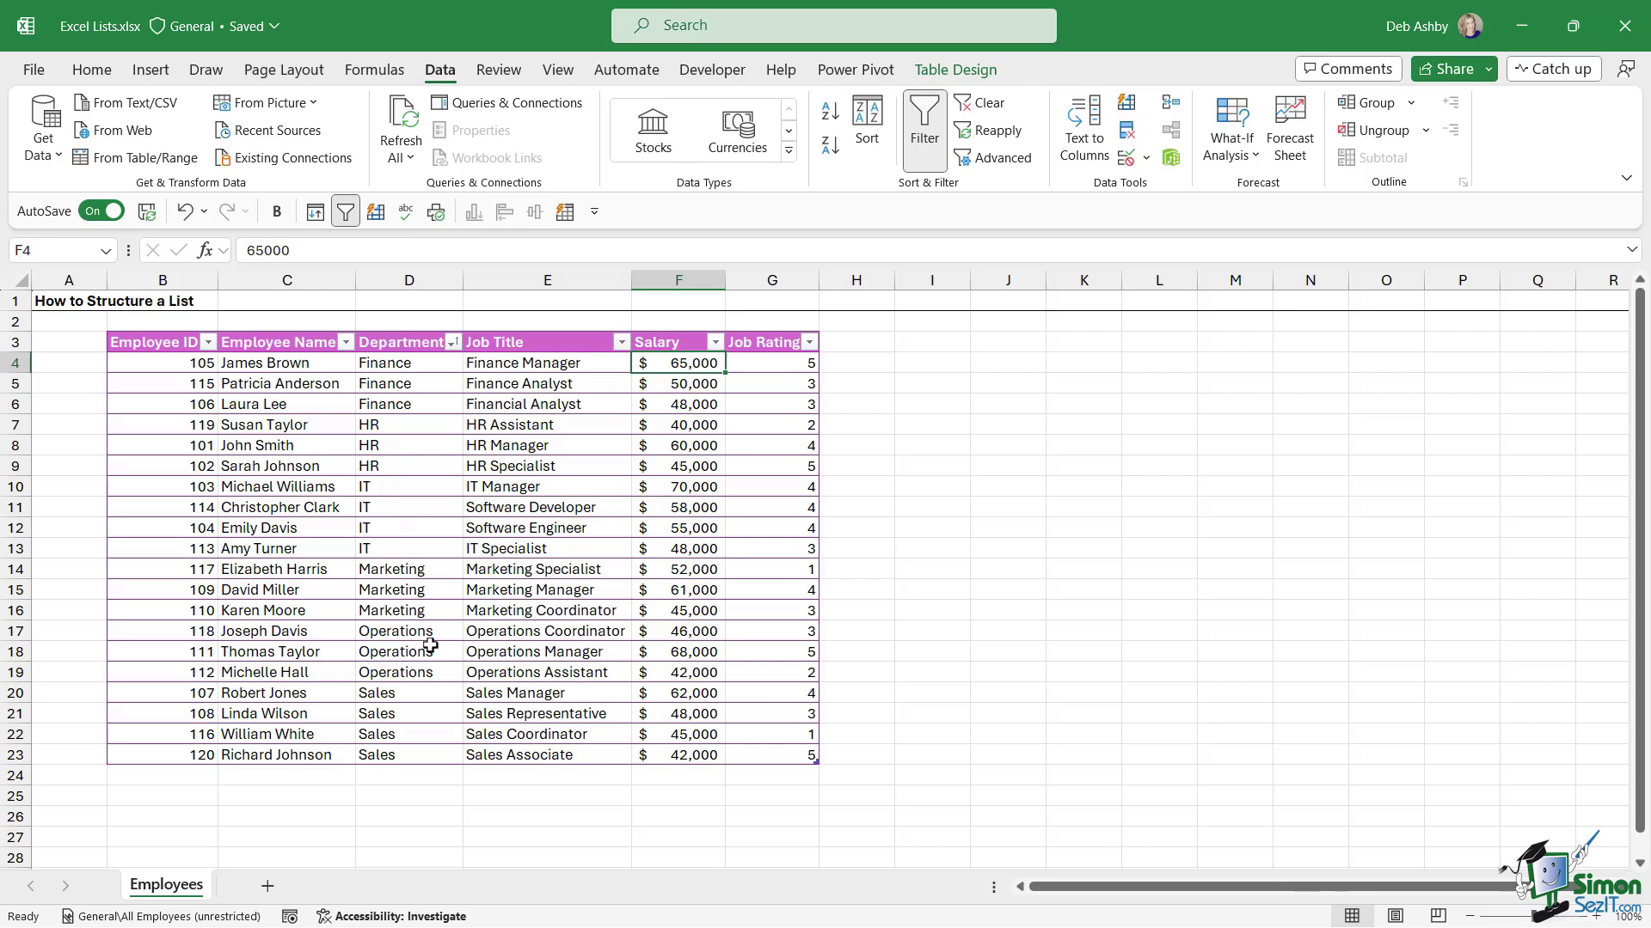
click(993, 106)
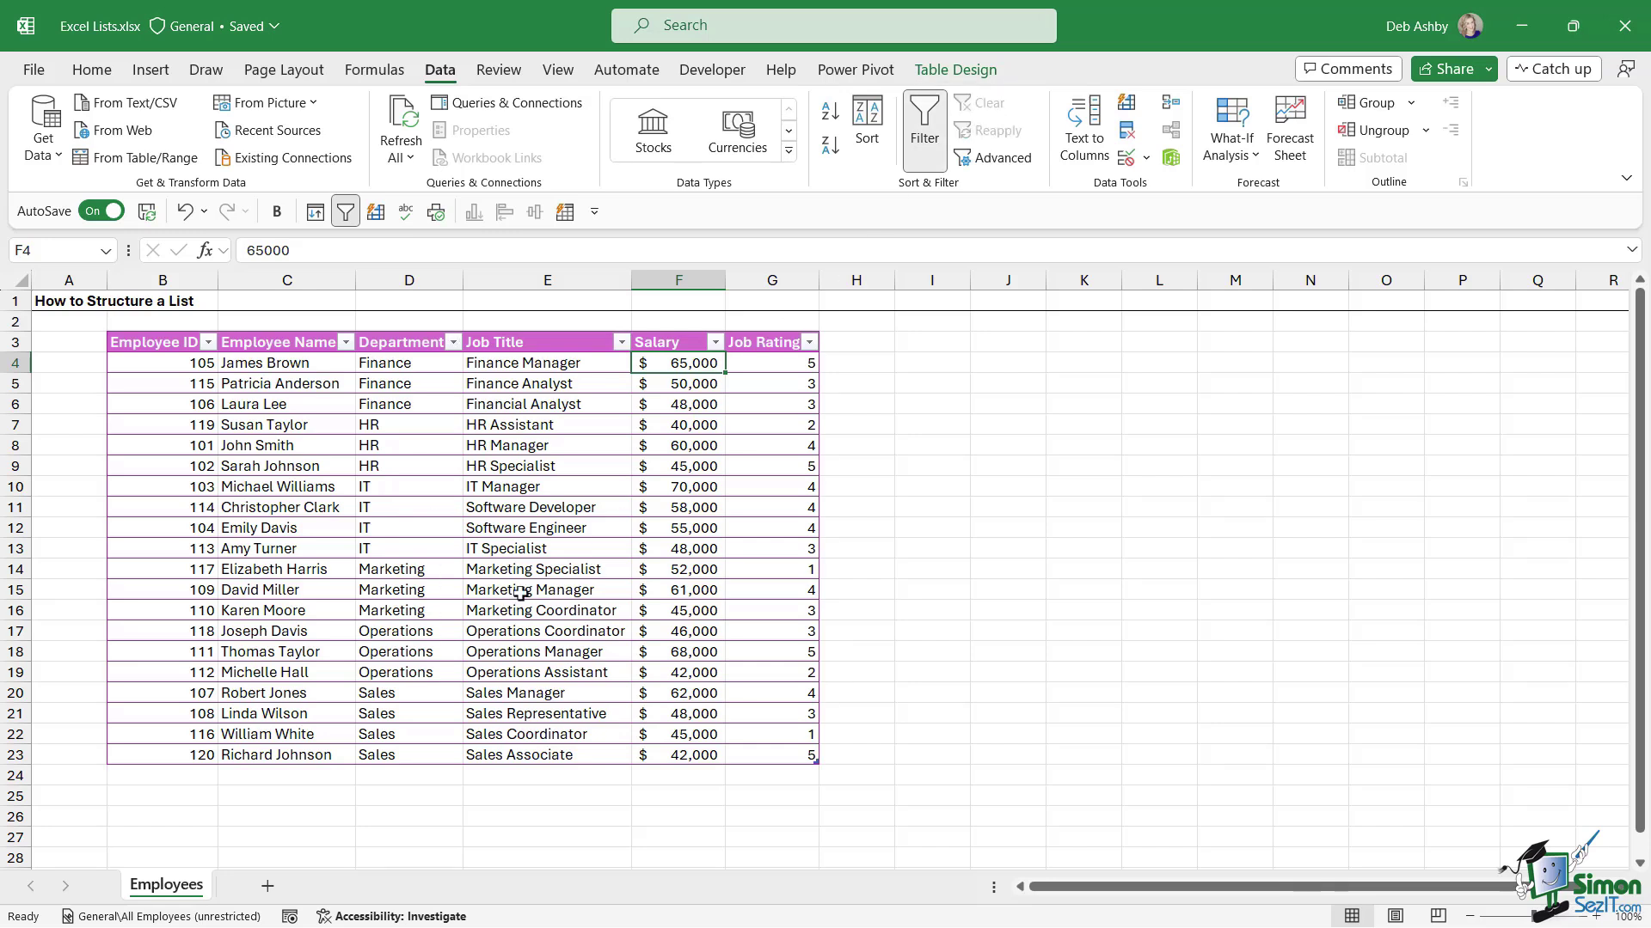
key(ctrl+z)
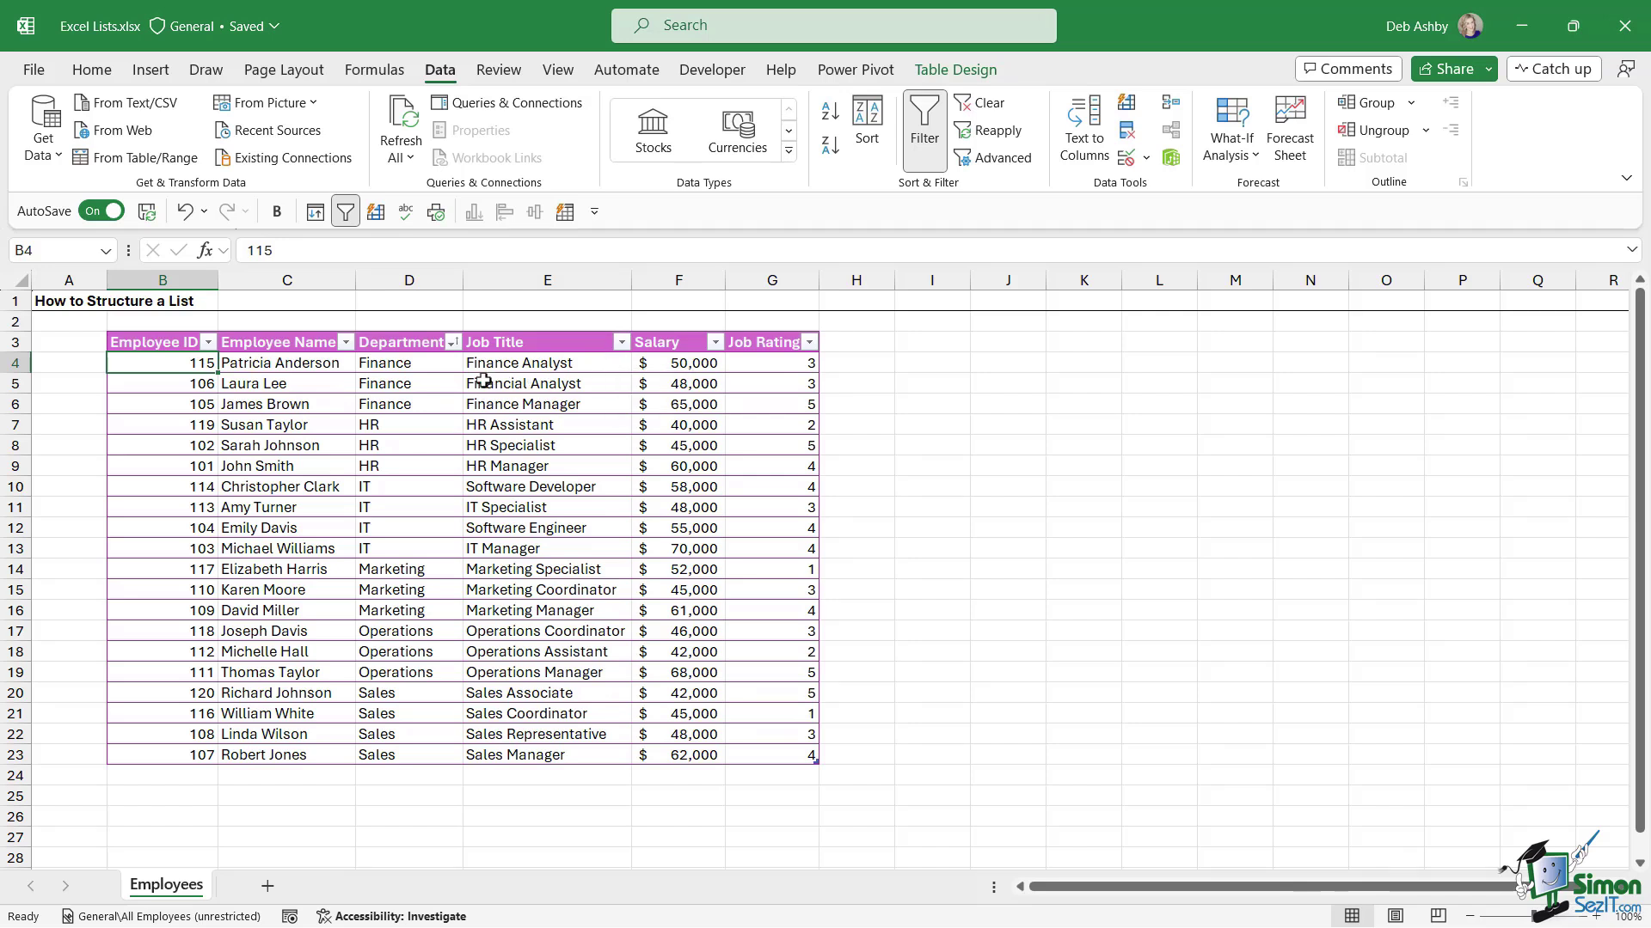
right_click(401, 364)
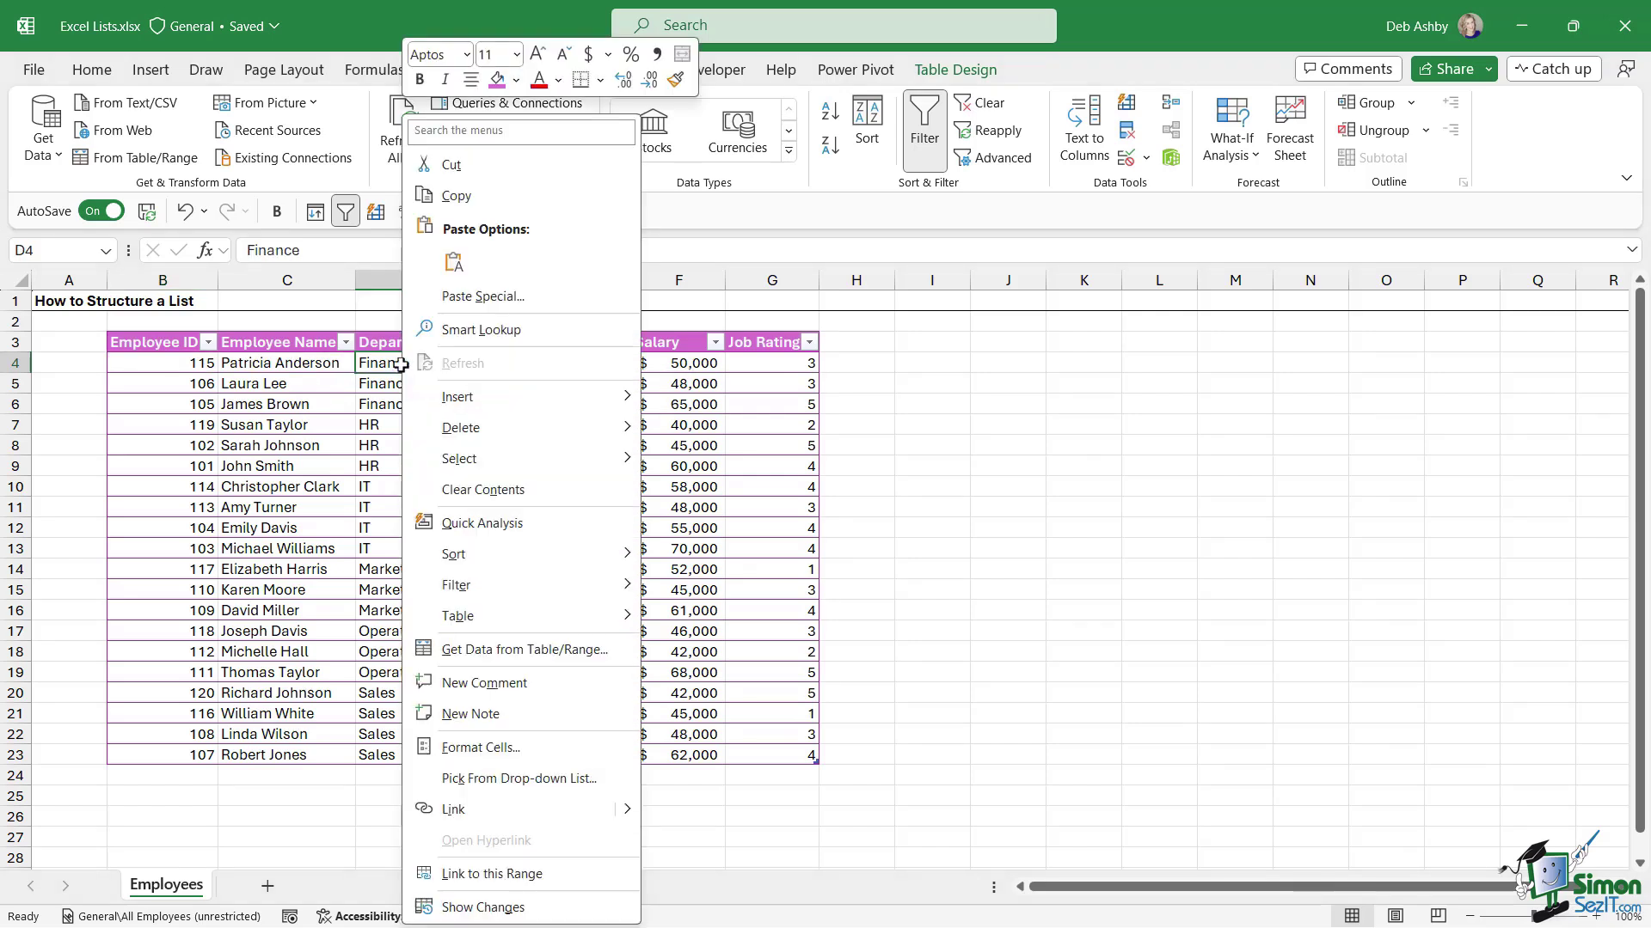
mouse_move(529, 559)
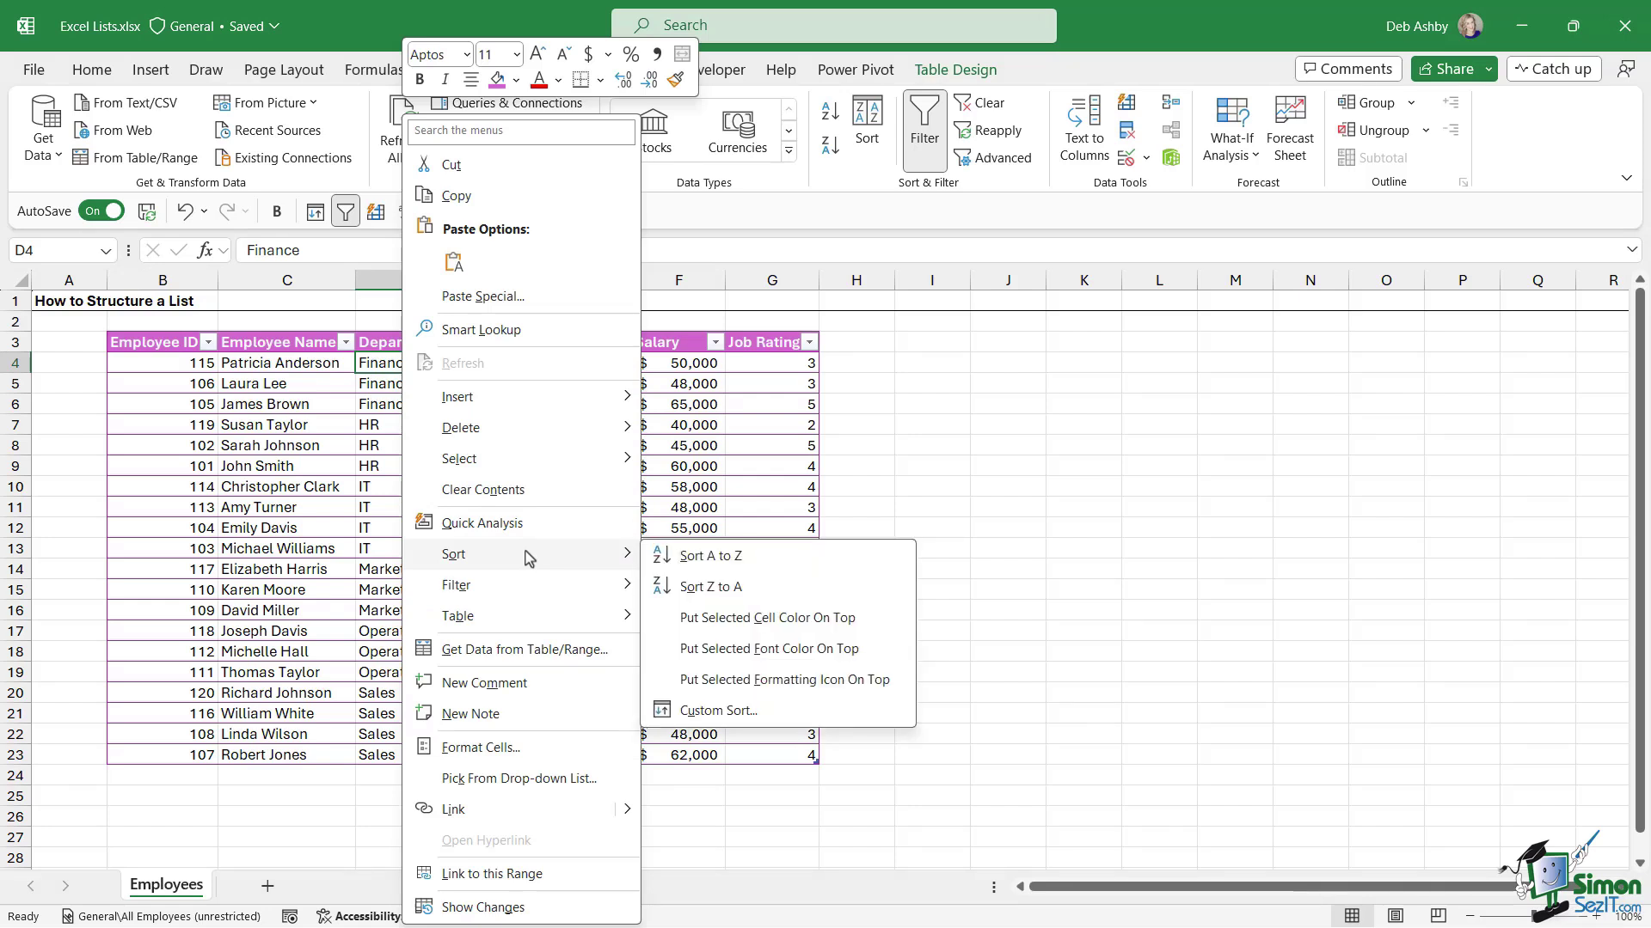
click(710, 556)
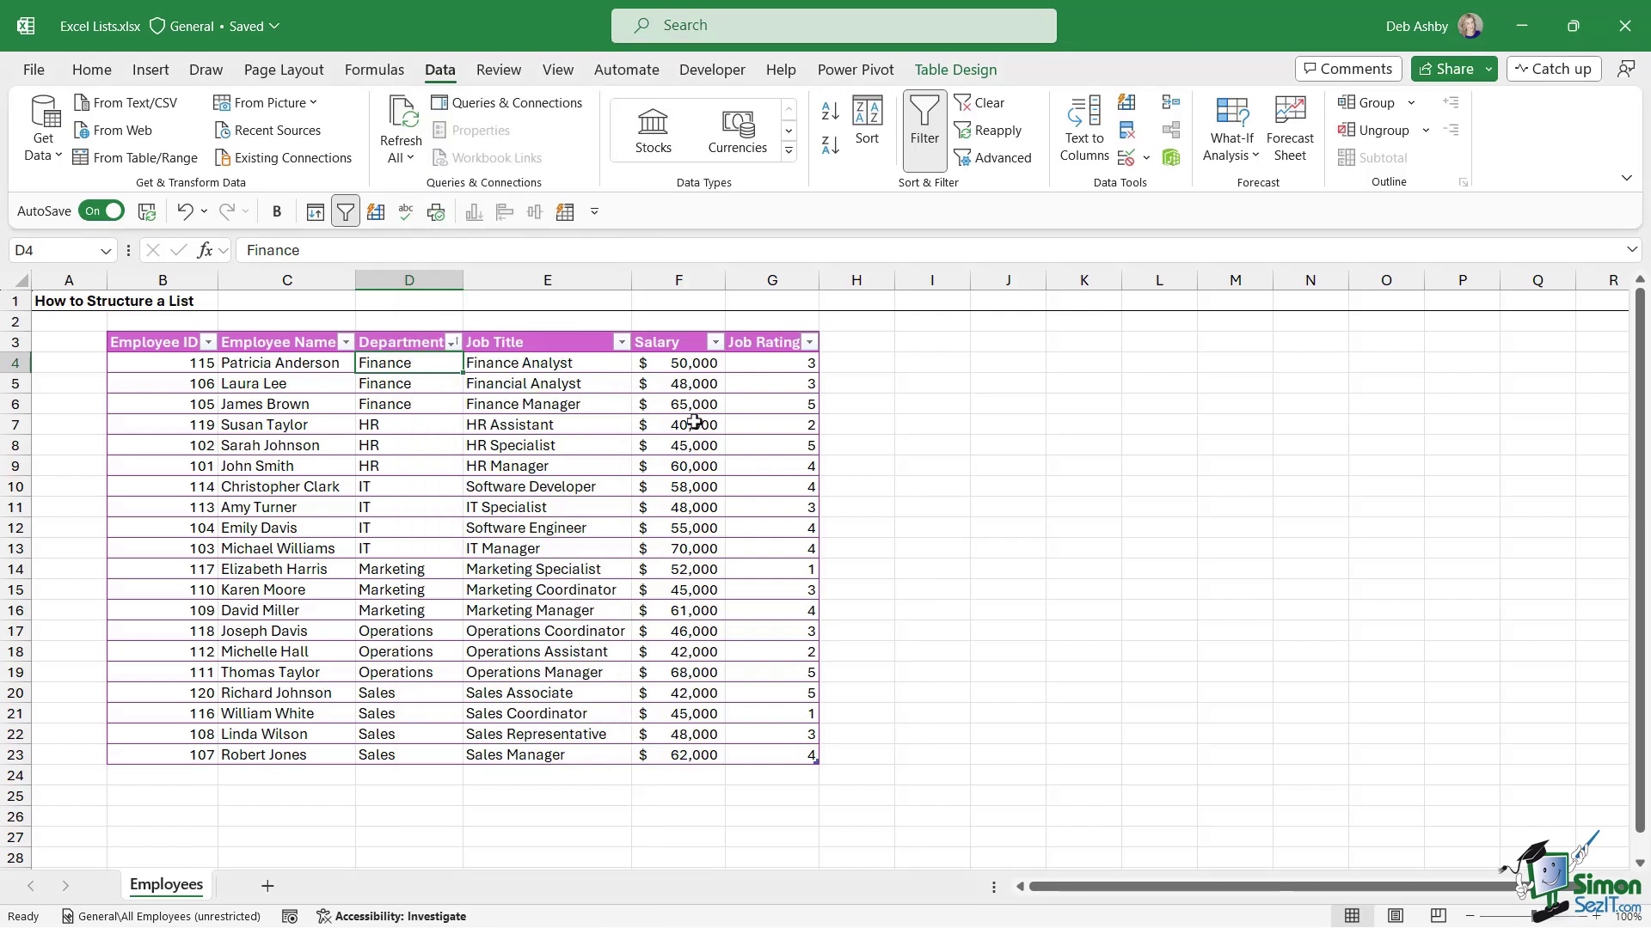